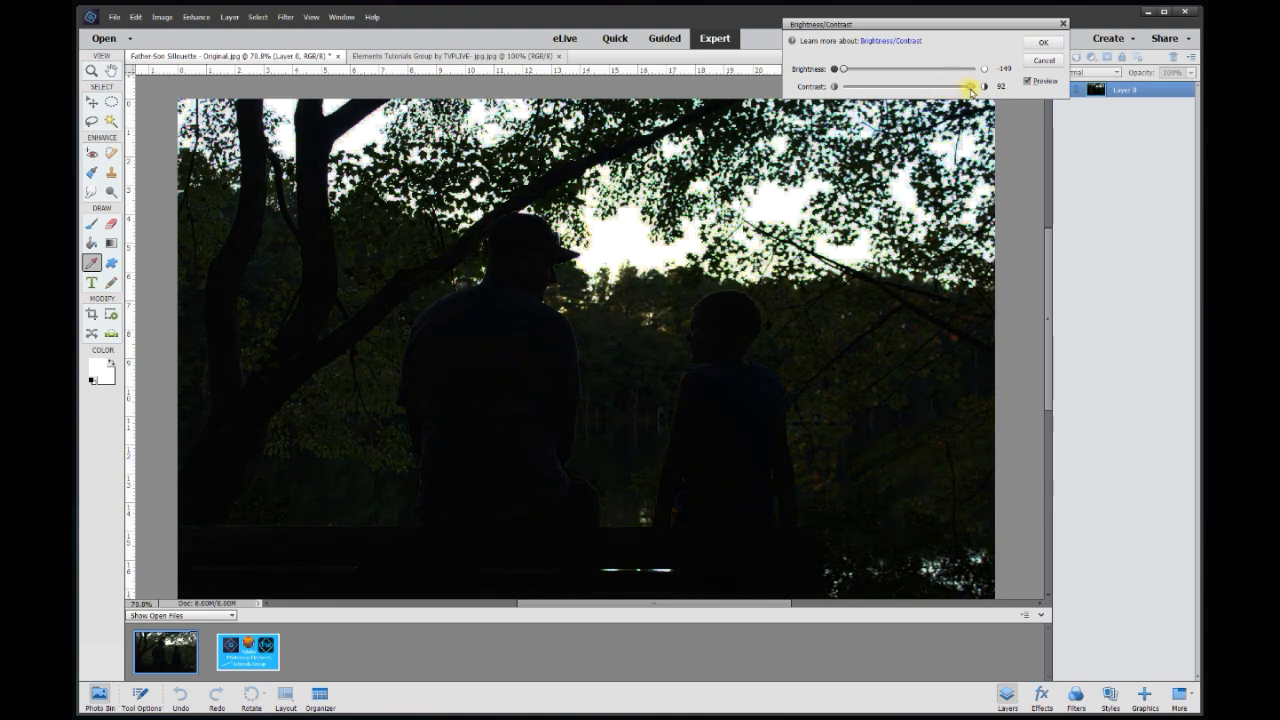
# - Set the contrast to 16, compare the photo with the preview off and on, and apply the Brightness/Contrast adjustment
pyautogui.moveTo(957, 91); pyautogui.dragTo(916, 91)
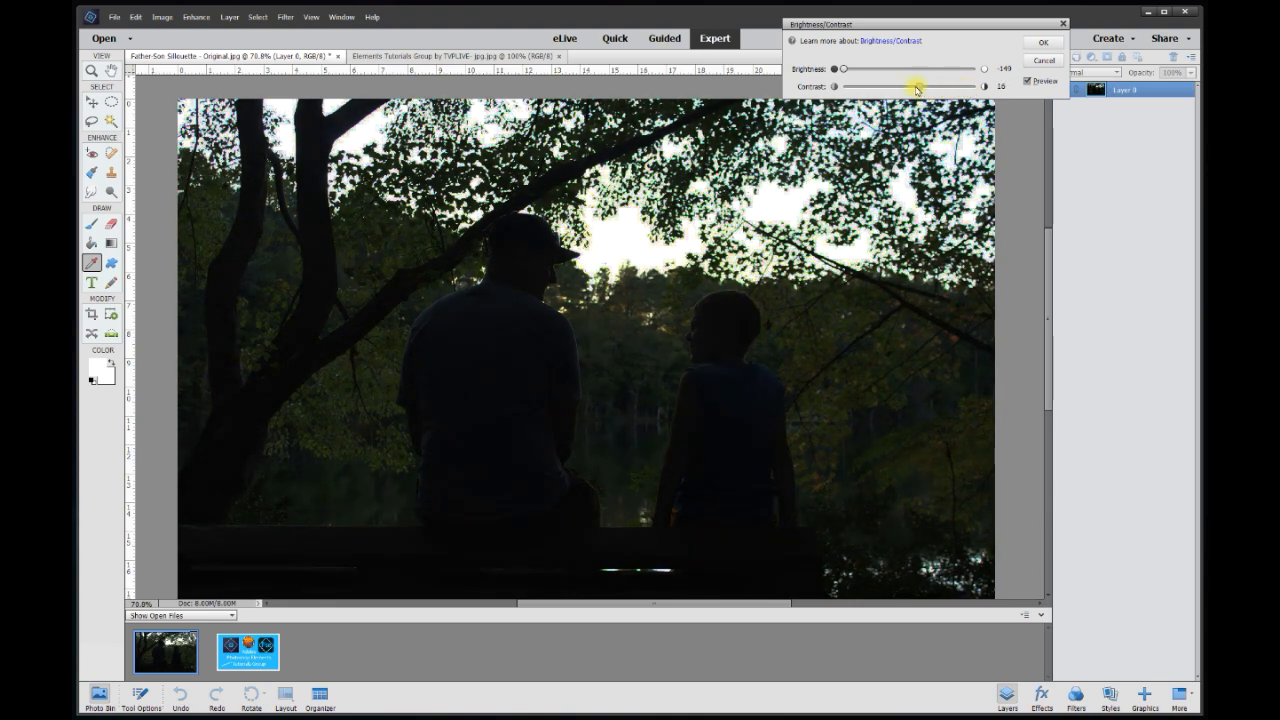
pyautogui.click(1026, 82)
pyautogui.click(1026, 82)
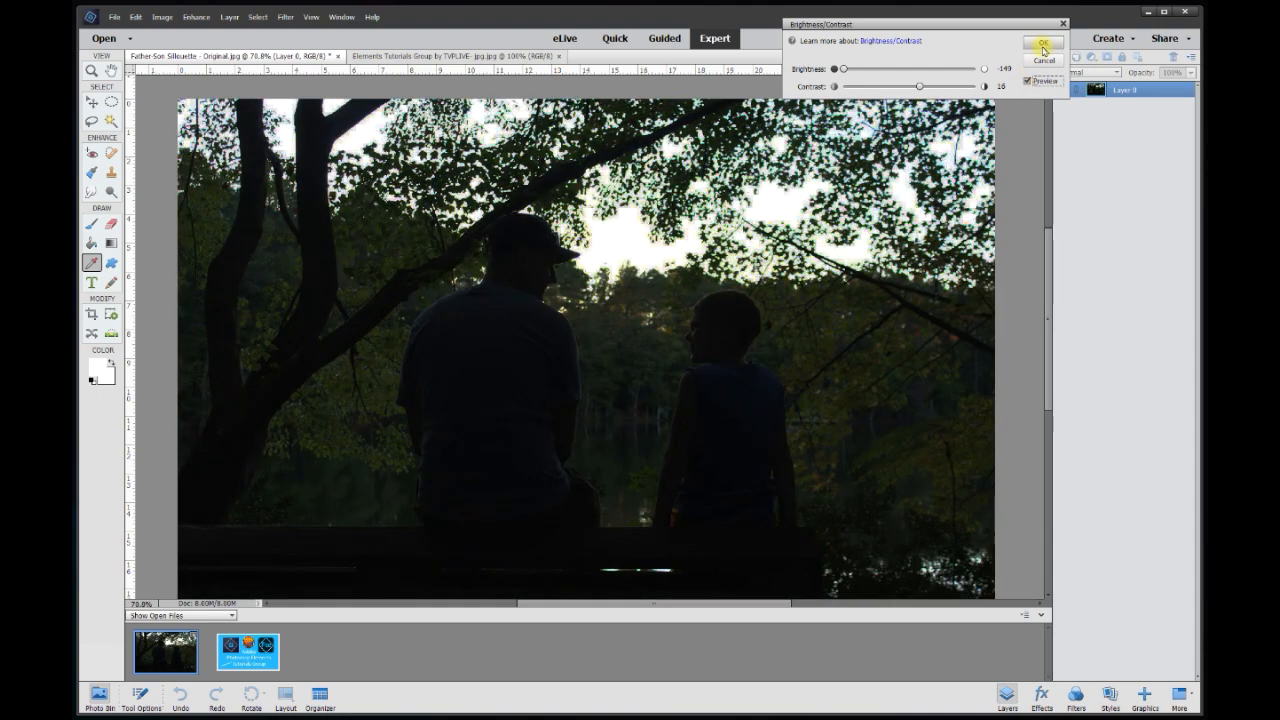
pyautogui.click(1043, 48)
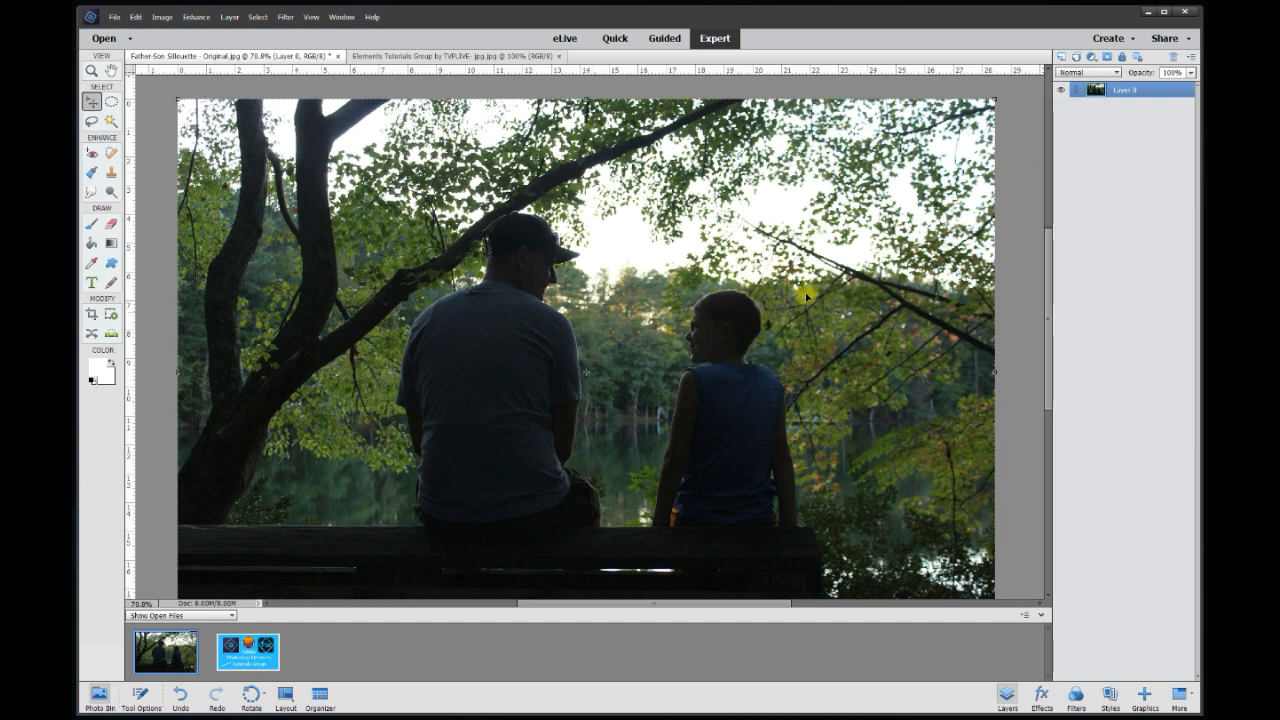
# - Duplicate Layer 0 within the same document, keeping the suggested name Layer 0 copy
pyautogui.rightClick(1122, 91)
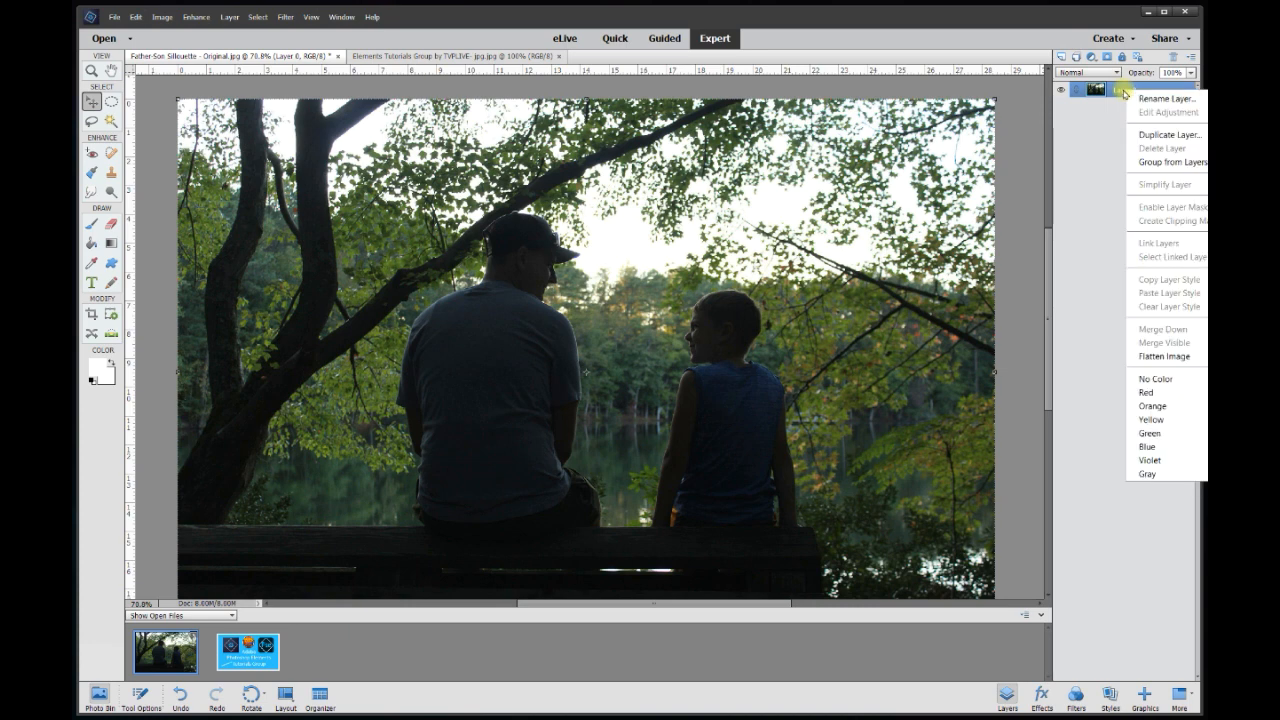
pyautogui.click(1140, 134)
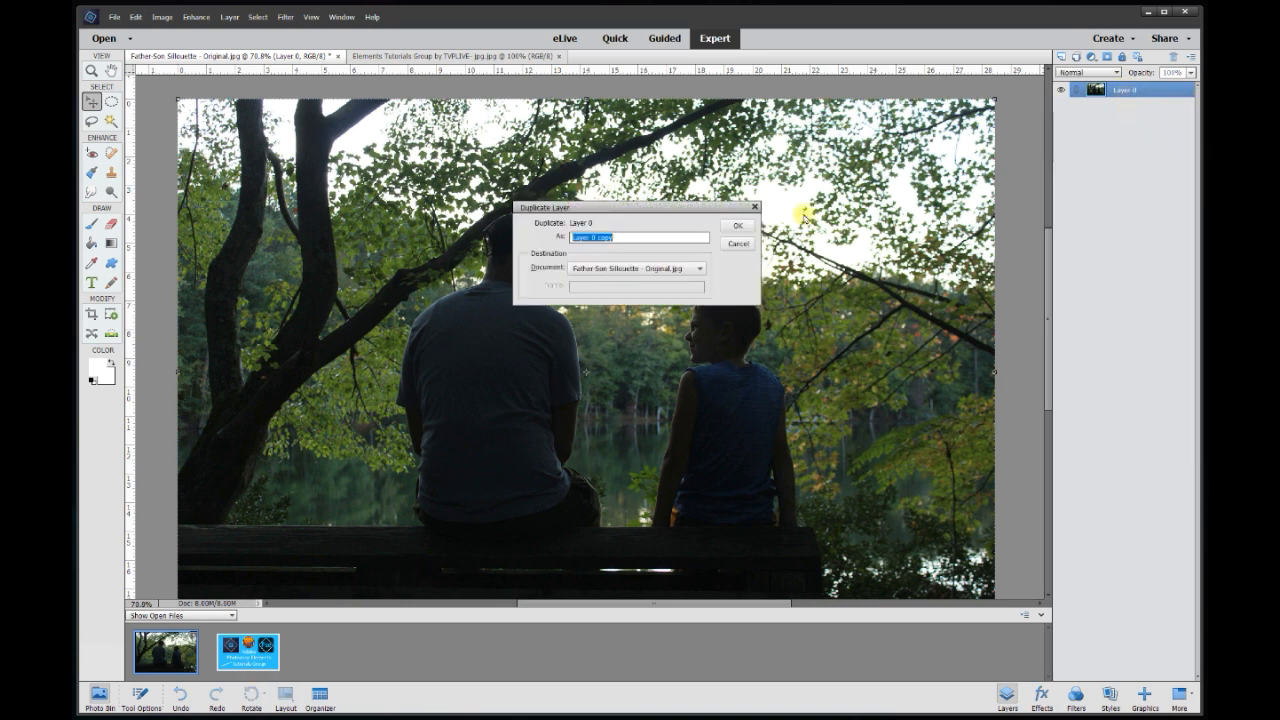
pyautogui.click(740, 226)
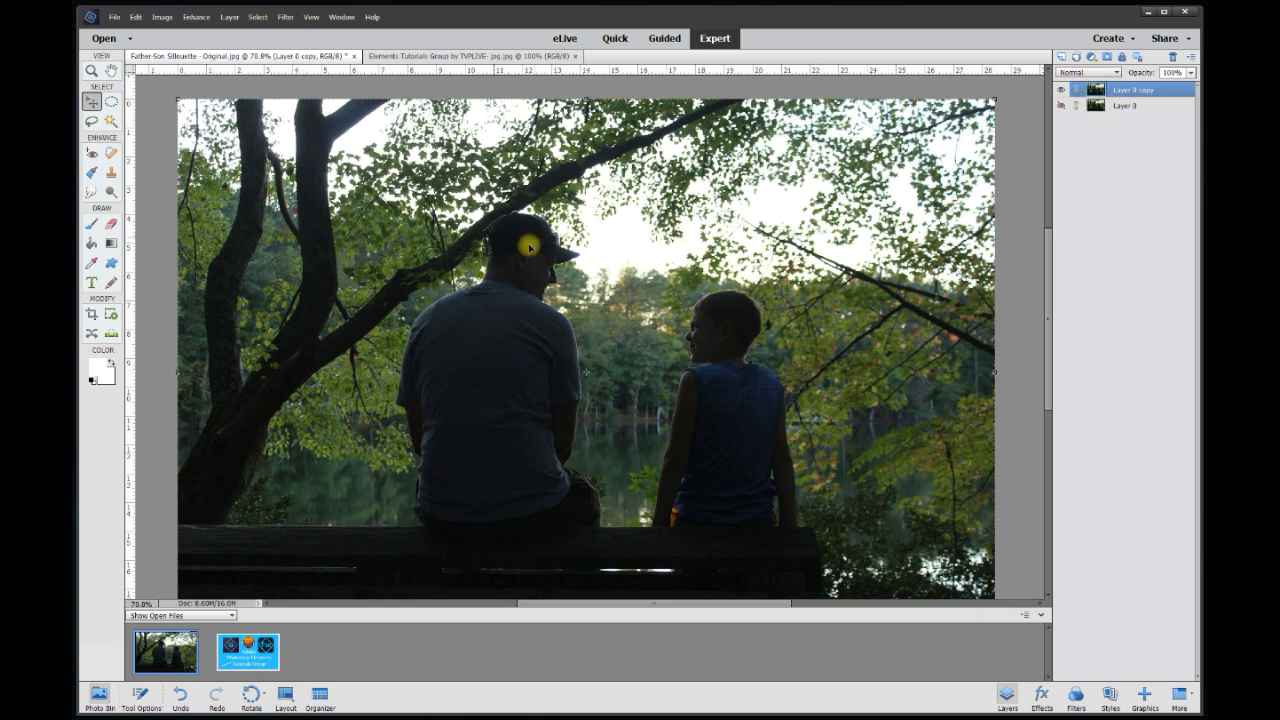
# - Try selecting the dark silhouettes on Layer 0 copy with the Magic Wand, and clear the selection
pyautogui.click(111, 120)
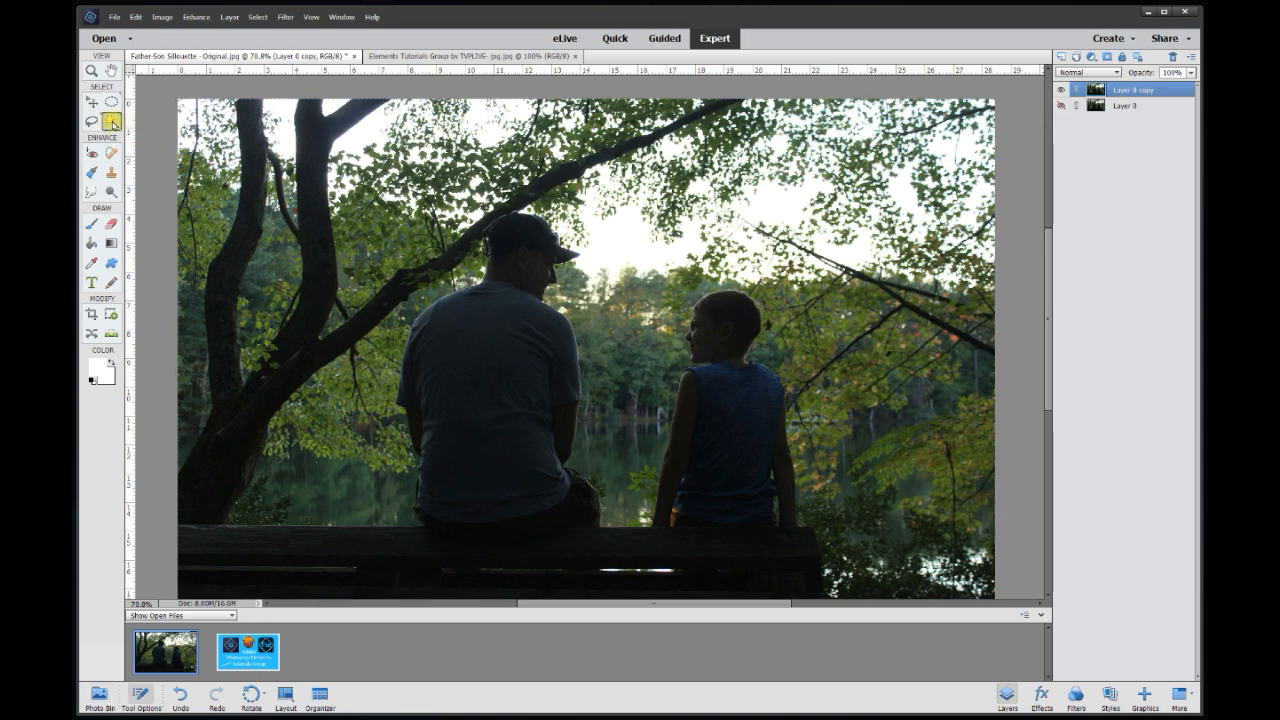
pyautogui.click(396, 460)
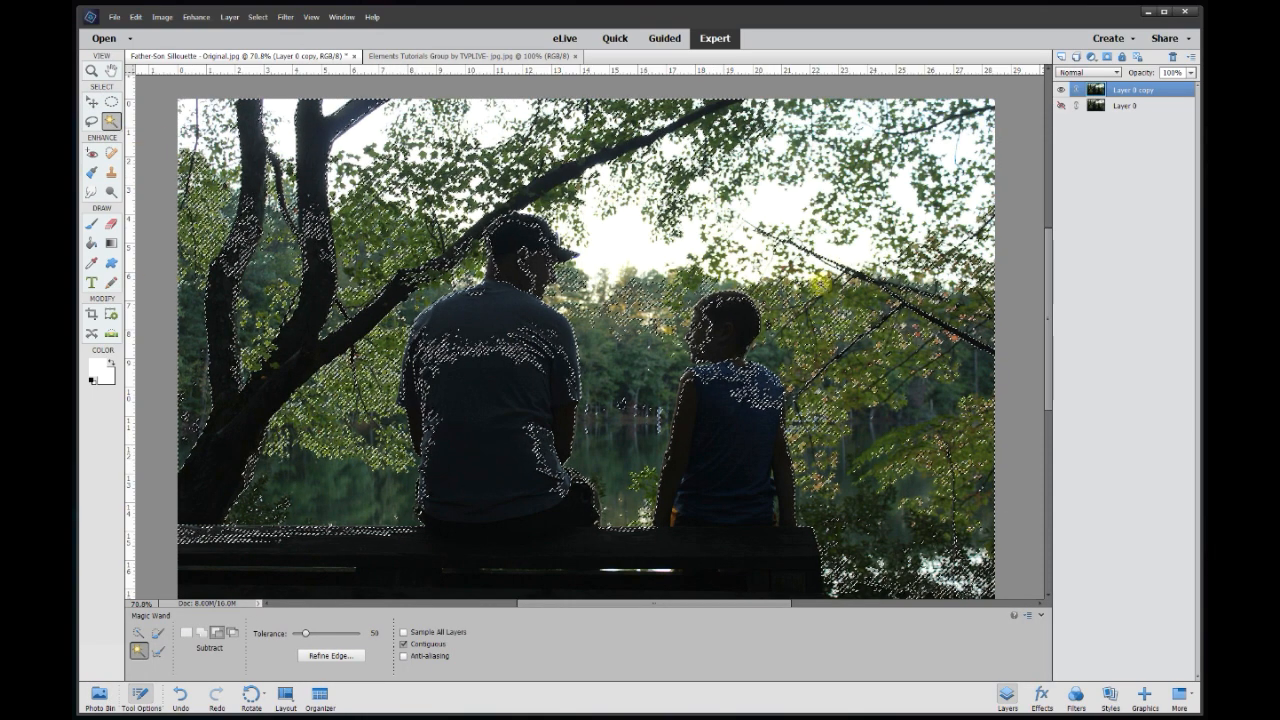
pyautogui.hotkey('ctrl', 'd')
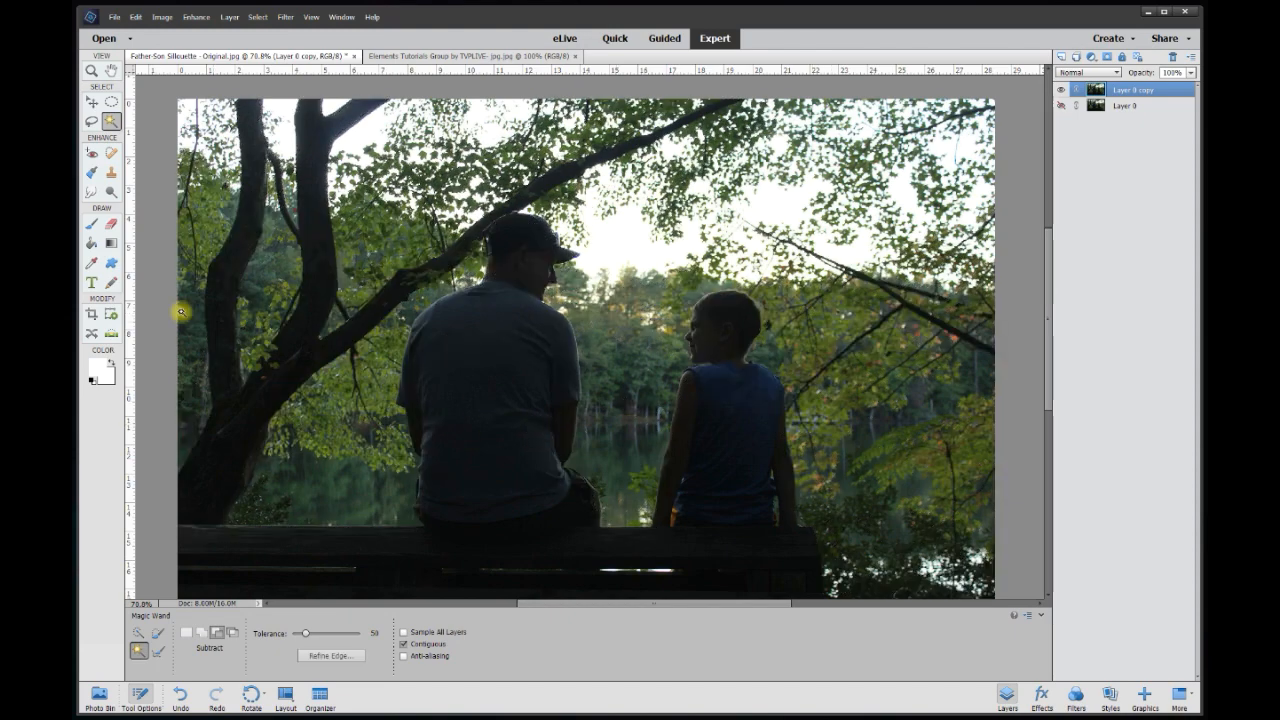
# - Set up the Eraser with a brush tip only a few pixels wide for working along the bench's top edge
pyautogui.click(91, 101)
pyautogui.scroll(5, 408, 486)
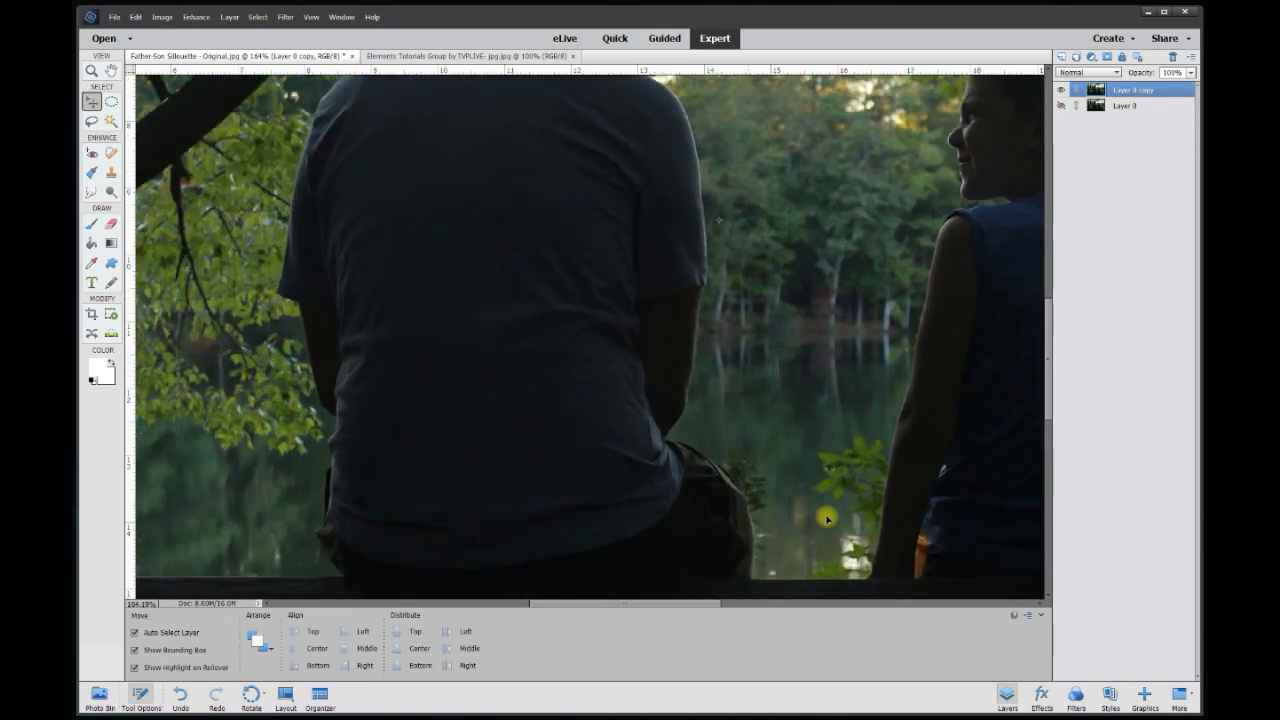
pyautogui.moveTo(1049, 406); pyautogui.dragTo(1049, 443)
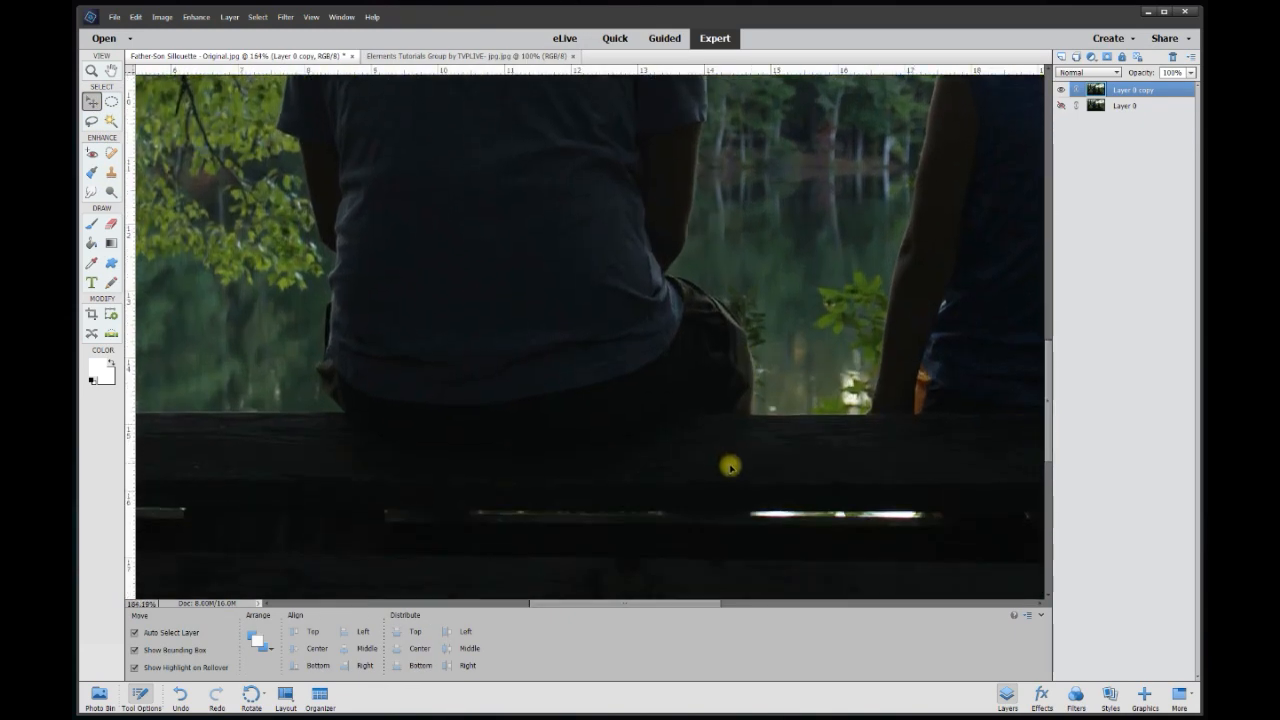
pyautogui.moveTo(643, 606); pyautogui.dragTo(569, 605)
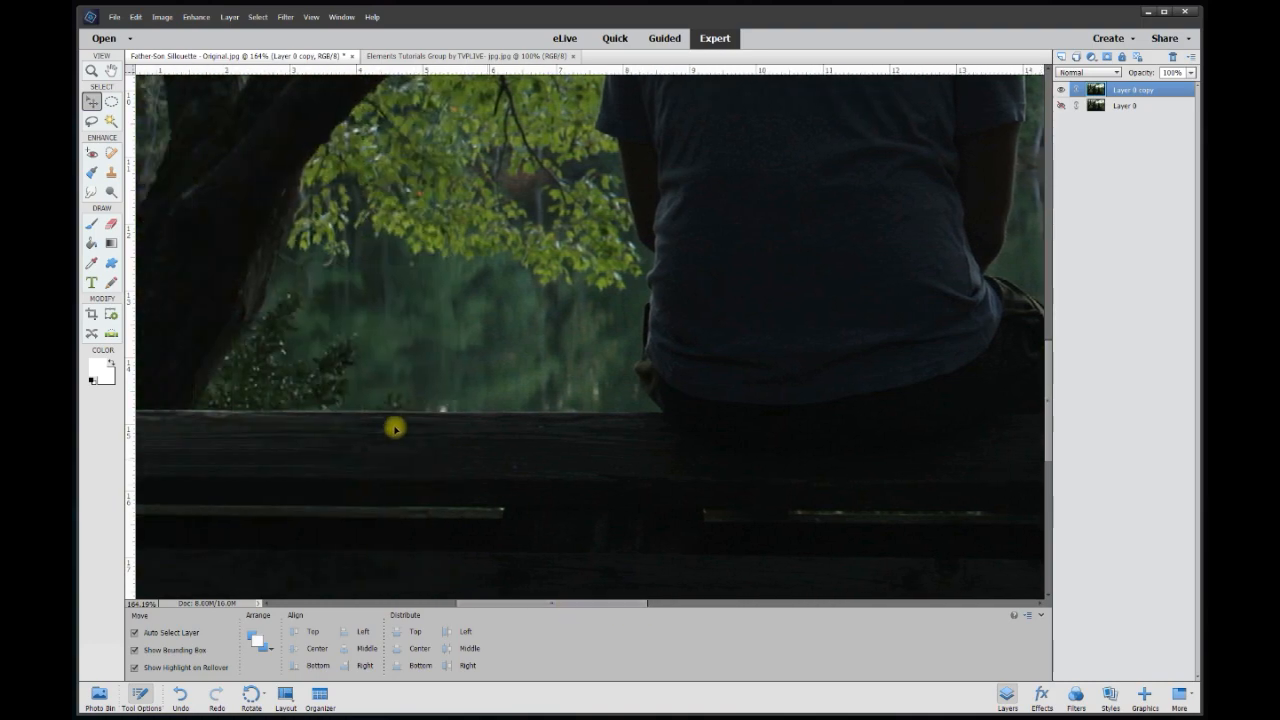
pyautogui.scroll(-6, 514, 406)
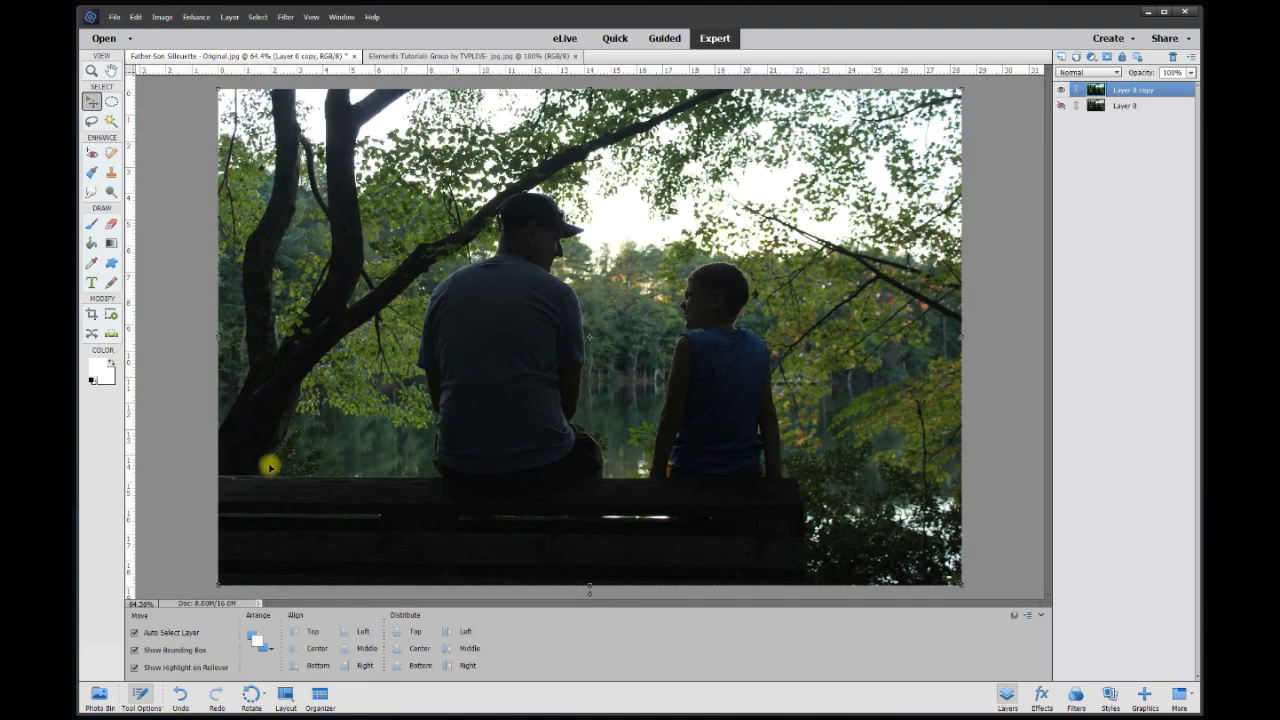
pyautogui.scroll(3, 220, 514)
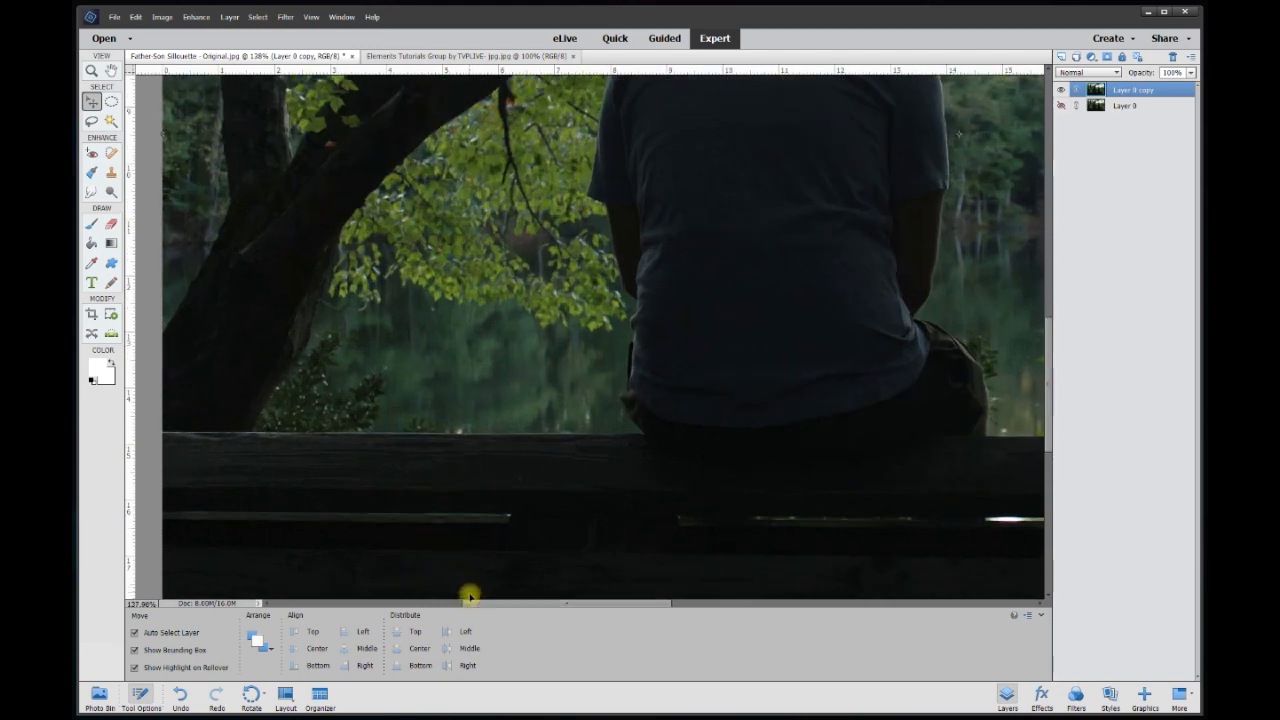
pyautogui.moveTo(491, 603); pyautogui.dragTo(457, 603)
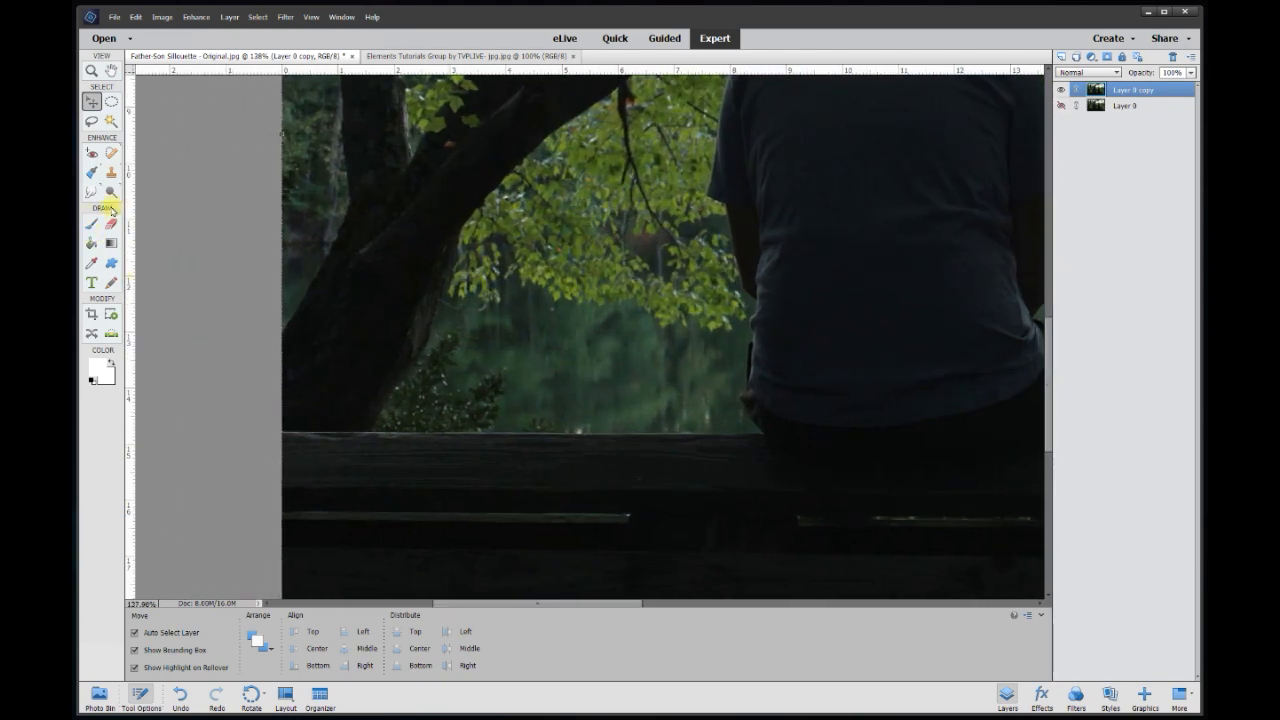
pyautogui.click(110, 225)
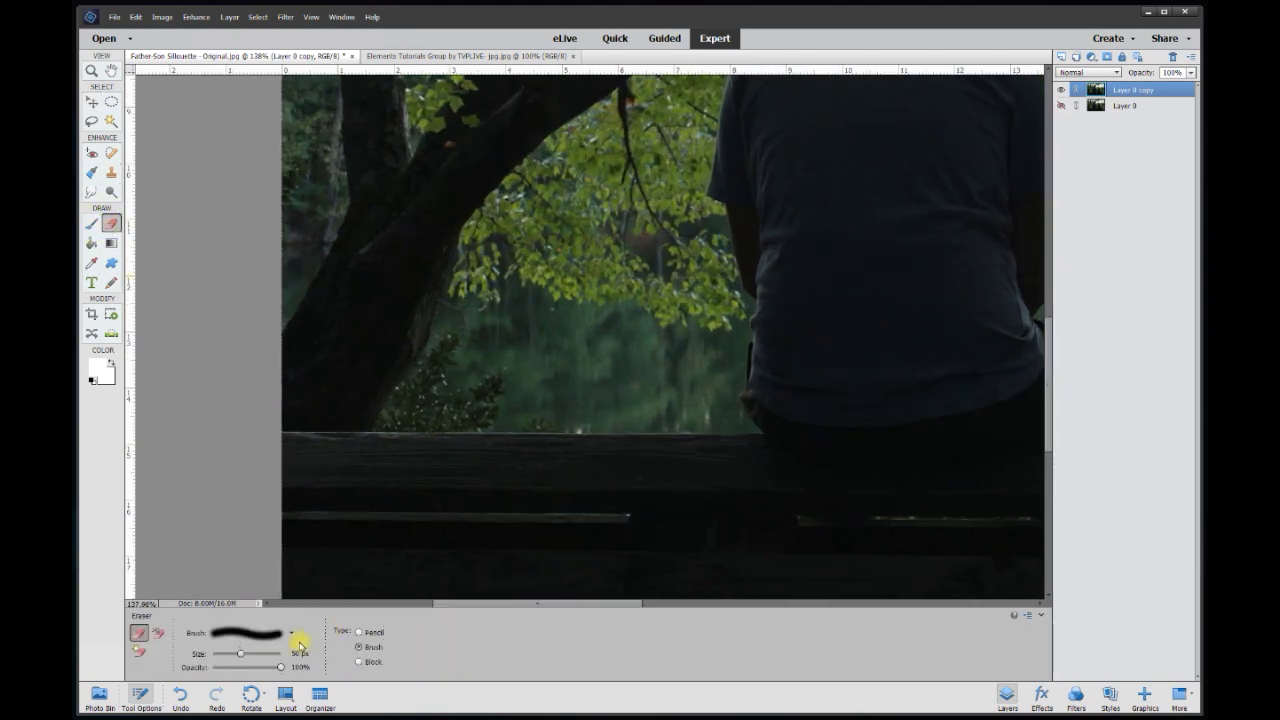
pyautogui.write('5')
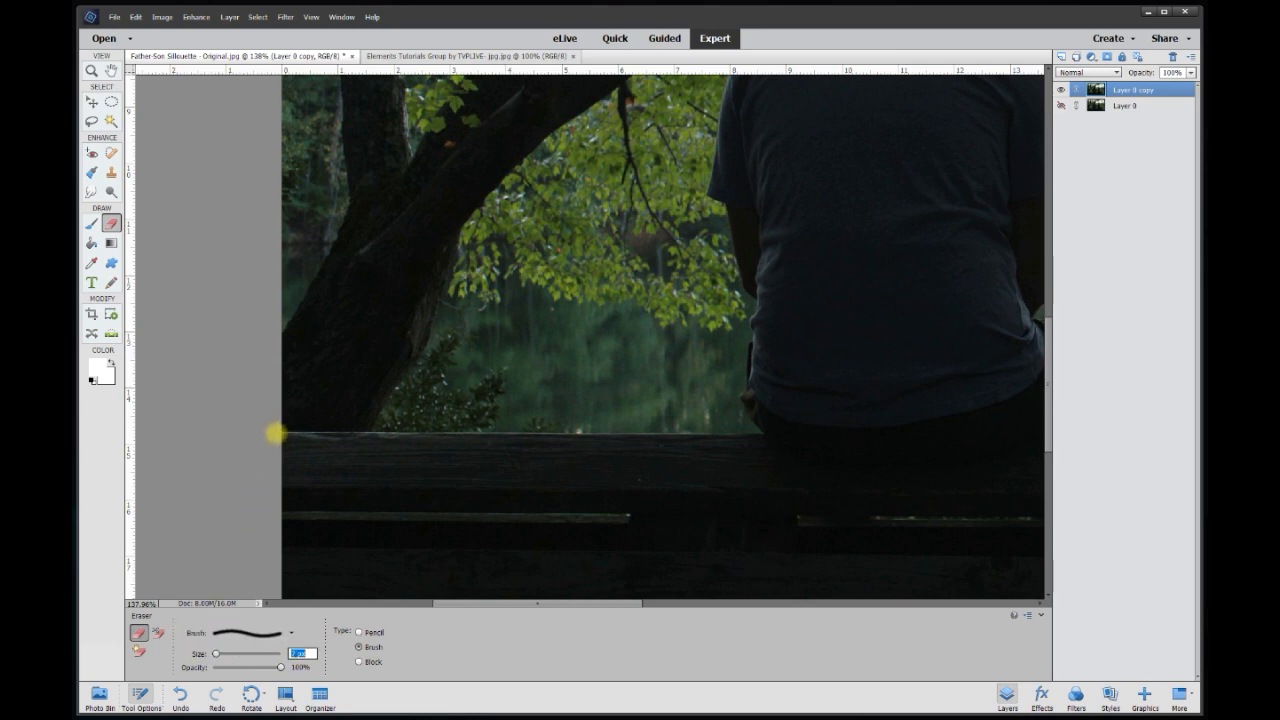
# - Erase a thin straight line just above the bench's top edge from the photo's left border, reducing the eraser to 5 px
pyautogui.click(92, 102)
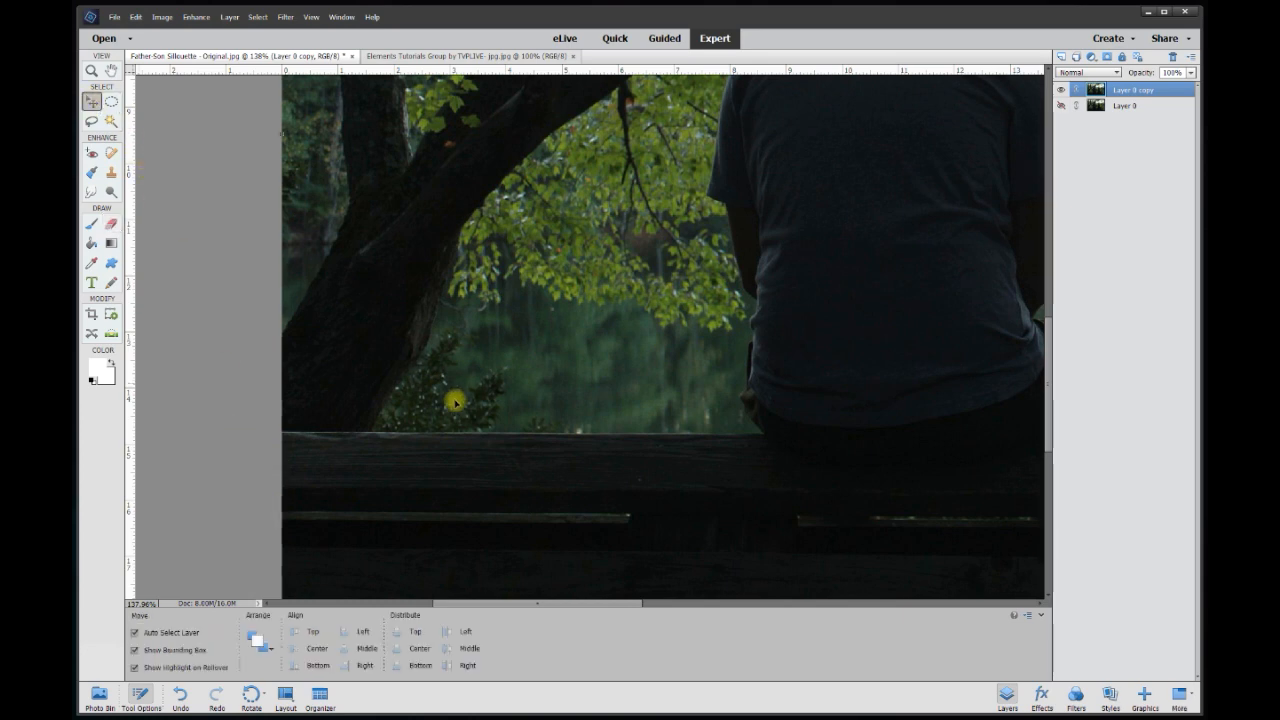
pyautogui.scroll(5, 451, 405)
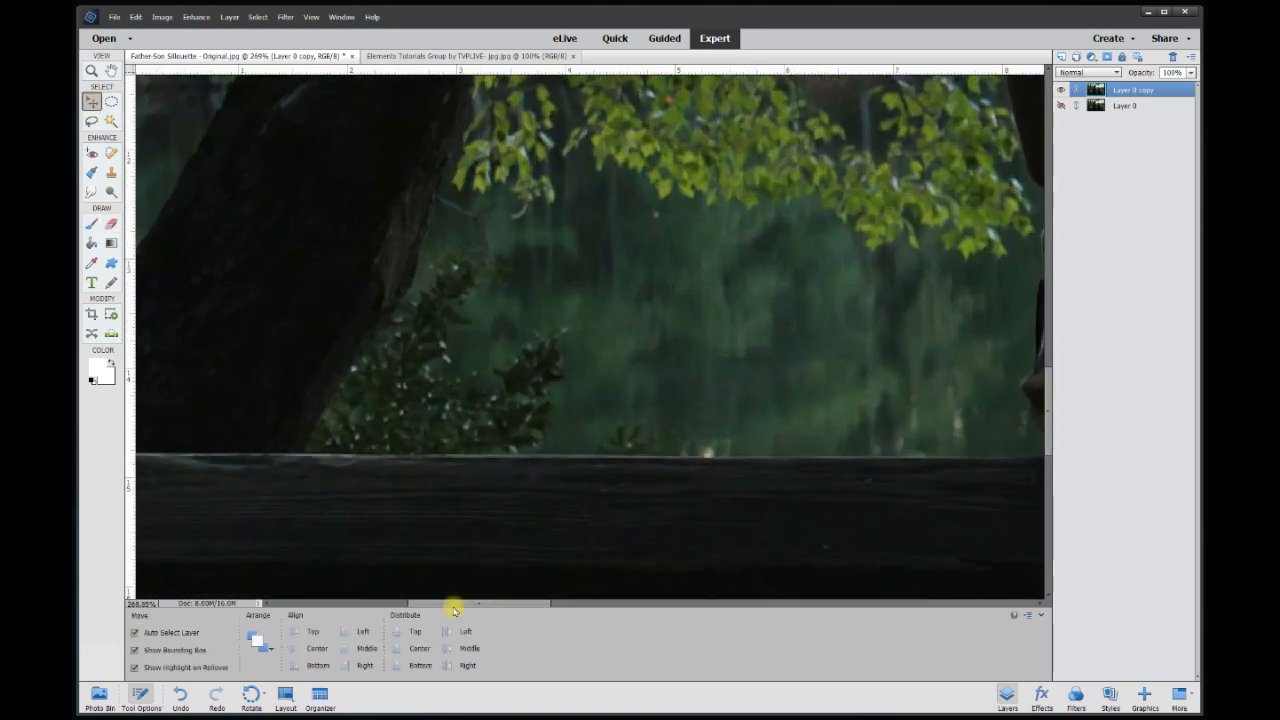
pyautogui.moveTo(453, 607); pyautogui.dragTo(423, 606)
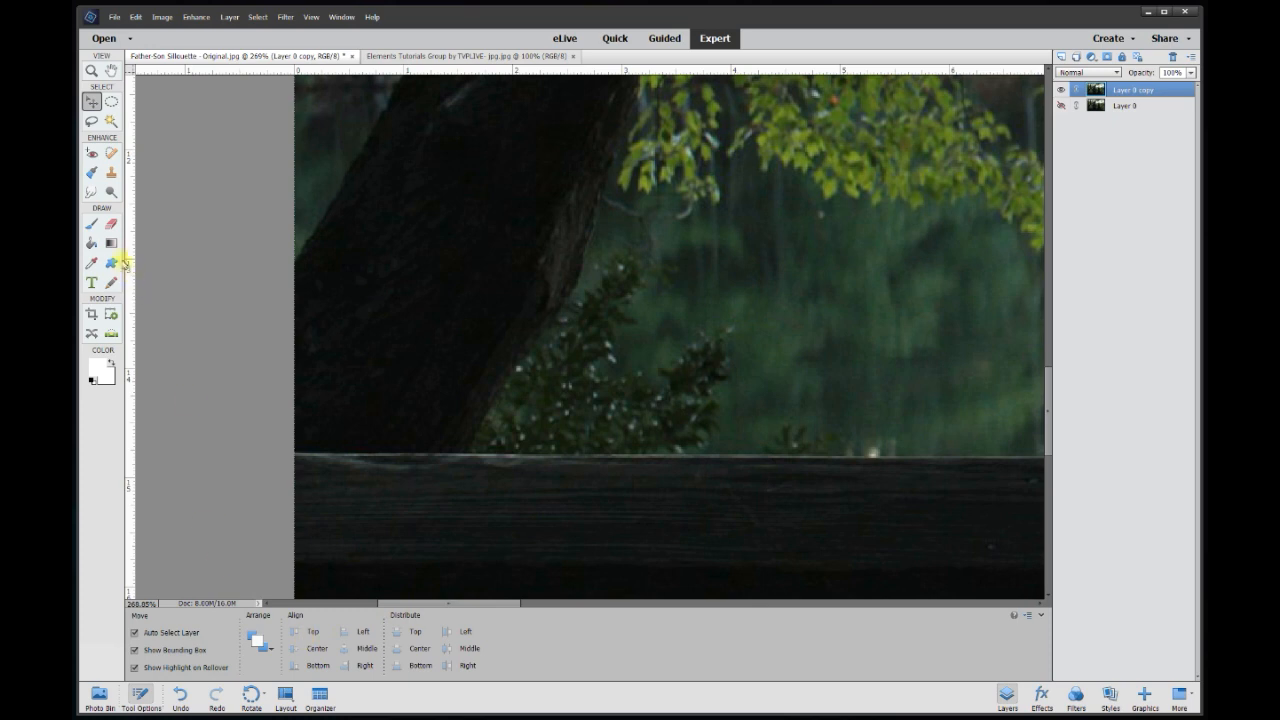
pyautogui.click(111, 224)
pyautogui.moveTo(290, 452); pyautogui.dragTo(362, 452)
pyautogui.keyDown('shift'); pyautogui.click(373, 450); pyautogui.keyUp('shift')
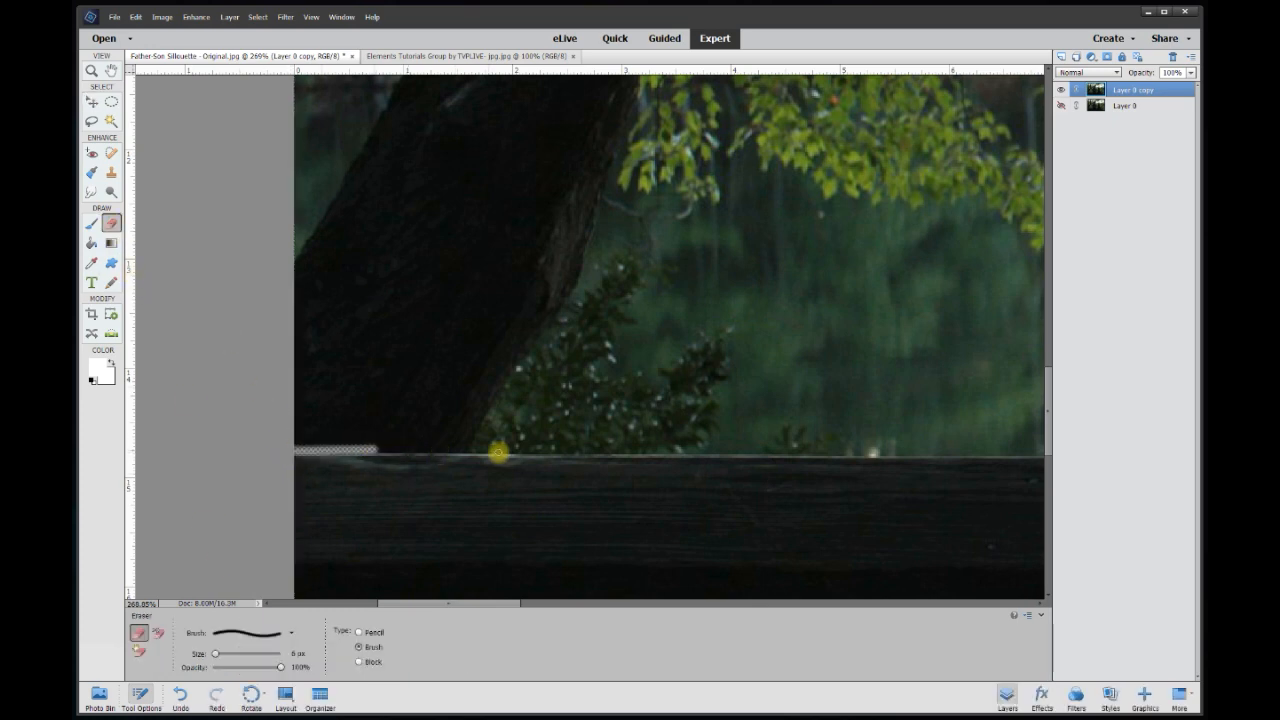
pyautogui.keyDown('shift'); pyautogui.click(499, 452); pyautogui.keyUp('shift')
pyautogui.press('[')
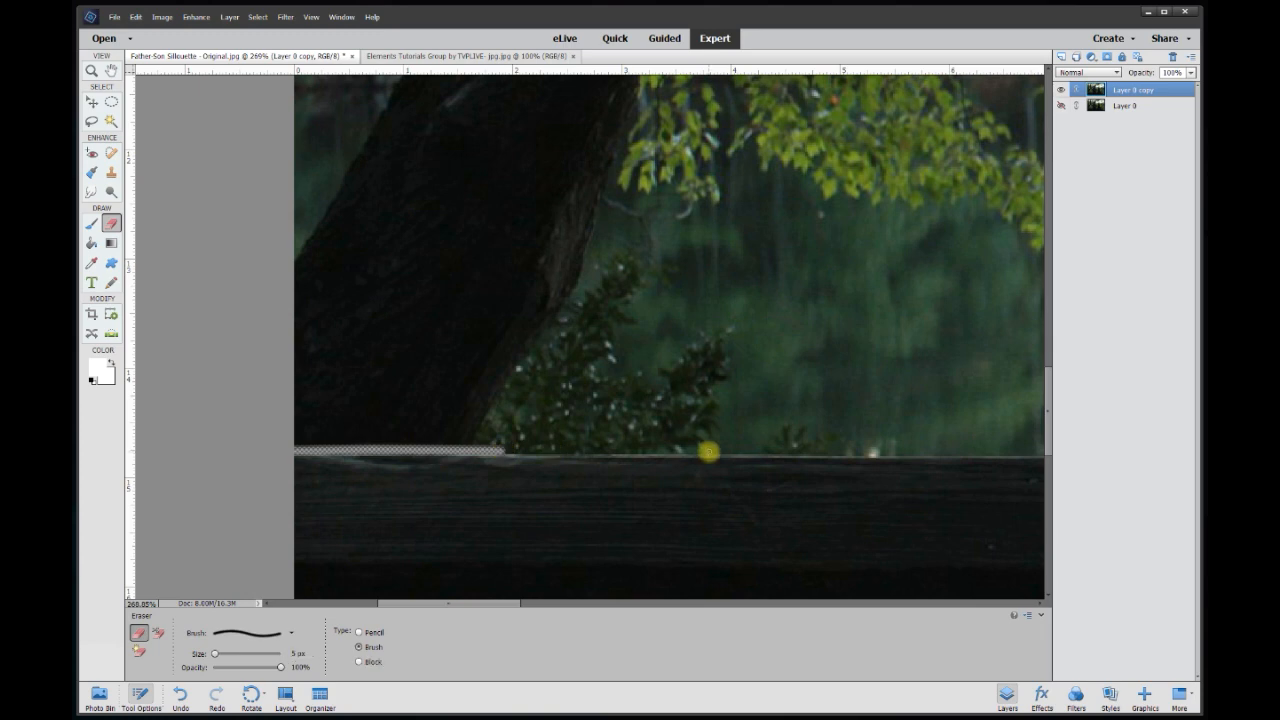
pyautogui.keyDown('shift'); pyautogui.click(708, 452); pyautogui.keyUp('shift')
pyautogui.keyDown('shift'); pyautogui.click(866, 454); pyautogui.keyUp('shift')
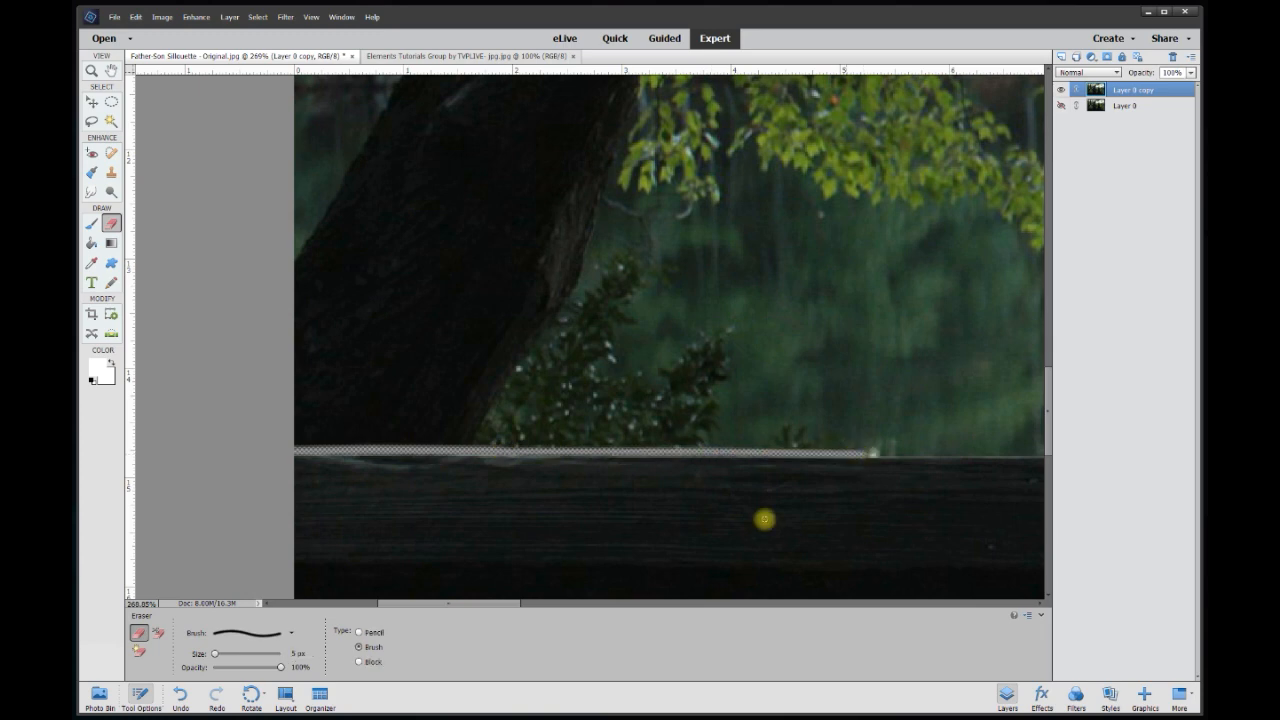
# - Continue the erased line along the bench's top edge up to where the man is sitting
pyautogui.moveTo(497, 604); pyautogui.dragTo(575, 604)
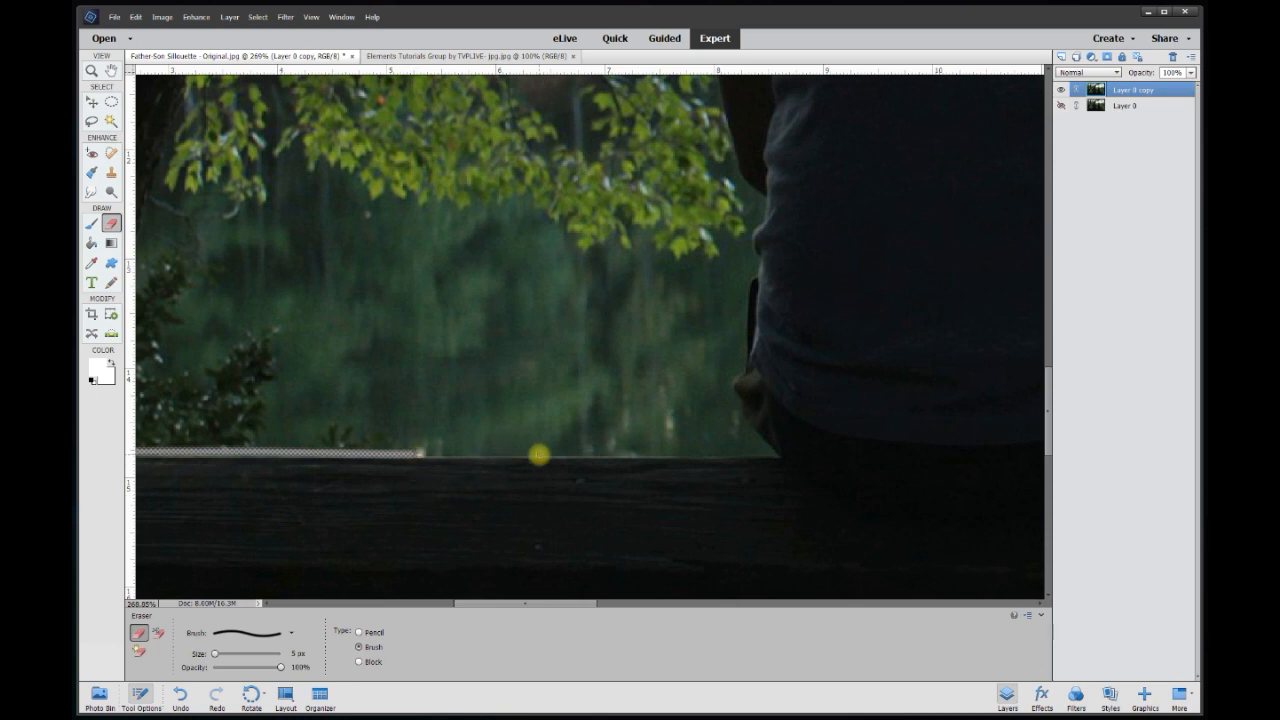
pyautogui.keyDown('shift'); pyautogui.click(539, 455); pyautogui.keyUp('shift')
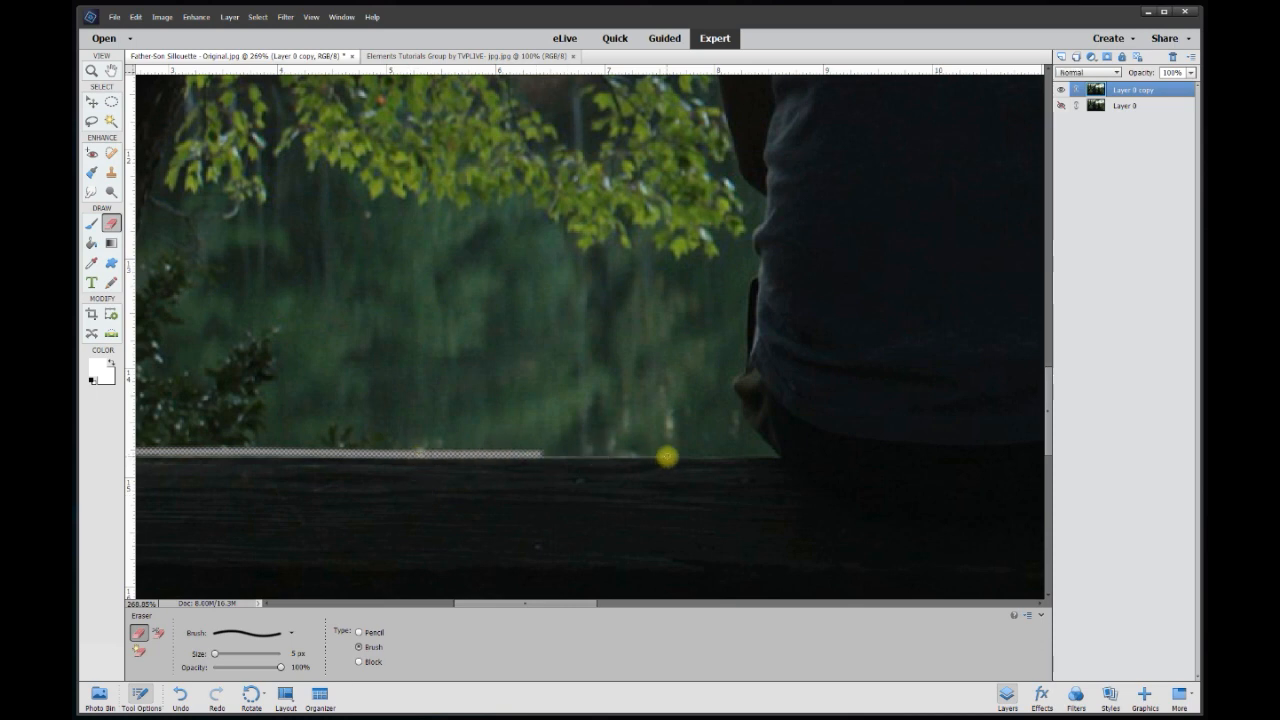
pyautogui.keyDown('shift'); pyautogui.click(667, 457); pyautogui.keyUp('shift')
pyautogui.keyDown('shift'); pyautogui.click(770, 456); pyautogui.keyUp('shift')
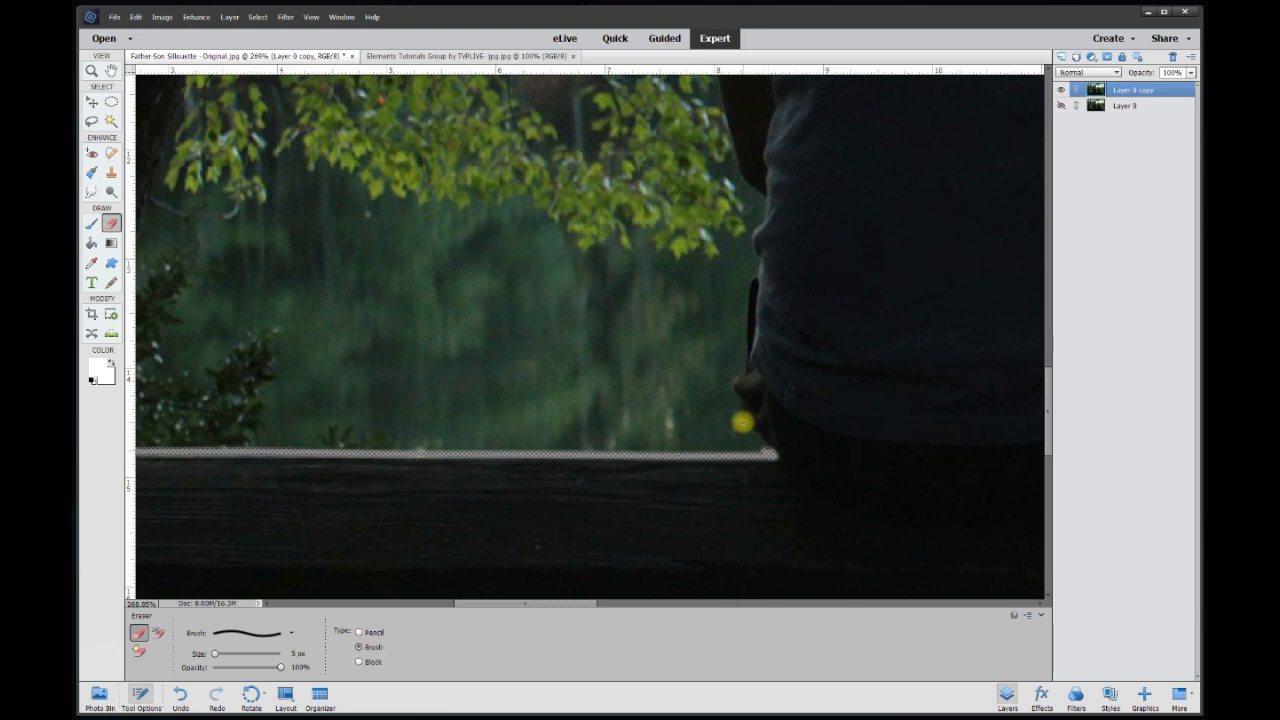
# - Extend the erased outline up the man's left side, past the pocket and shirt and along the lower arm
pyautogui.scroll(5, 737, 421)
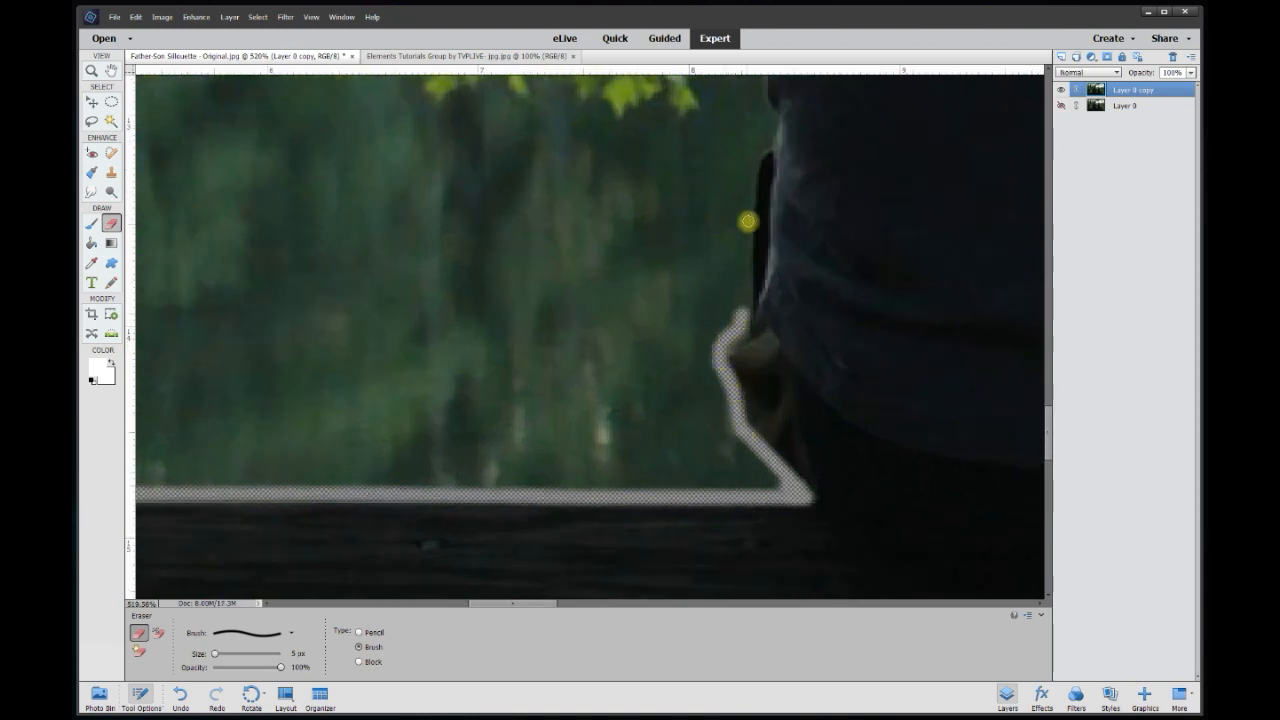
pyautogui.keyDown('shift'); pyautogui.click(749, 172); pyautogui.keyUp('shift')
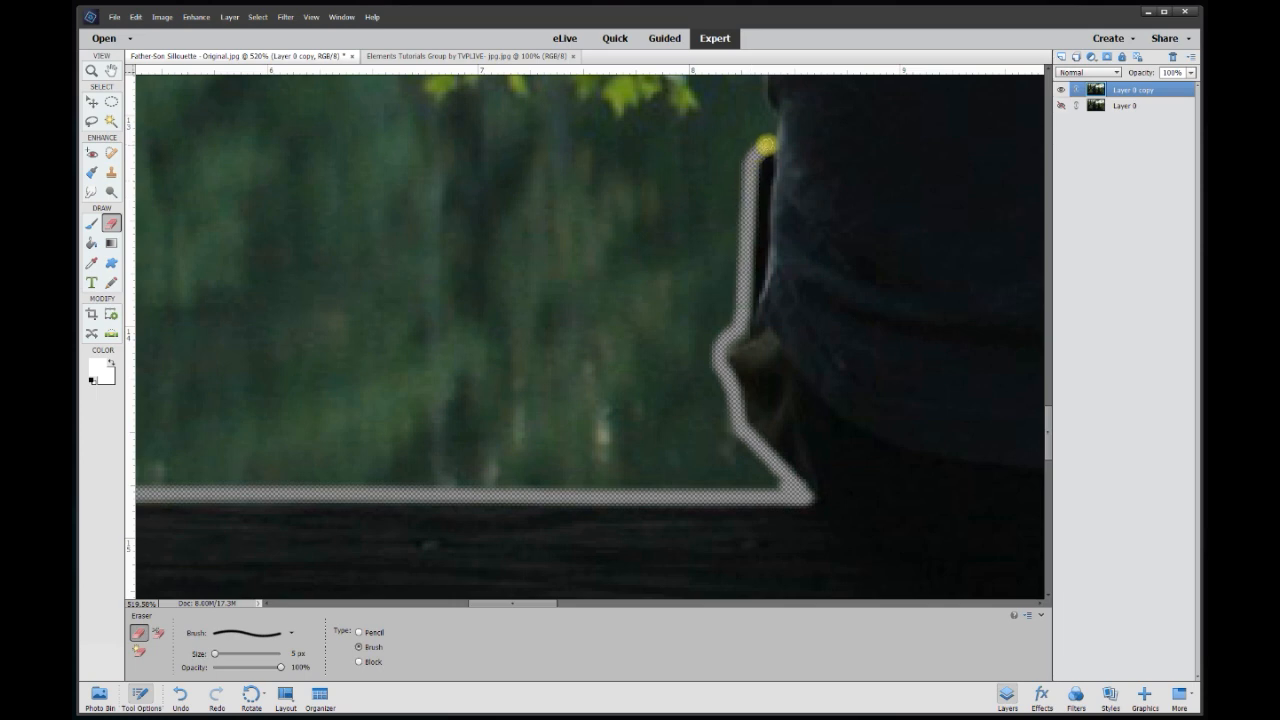
pyautogui.moveTo(1048, 428); pyautogui.dragTo(1046, 385)
pyautogui.moveTo(786, 462)
pyautogui.mouseDown()
pyautogui.moveTo(780, 343)
pyautogui.moveTo(686, 100)
pyautogui.mouseUp()
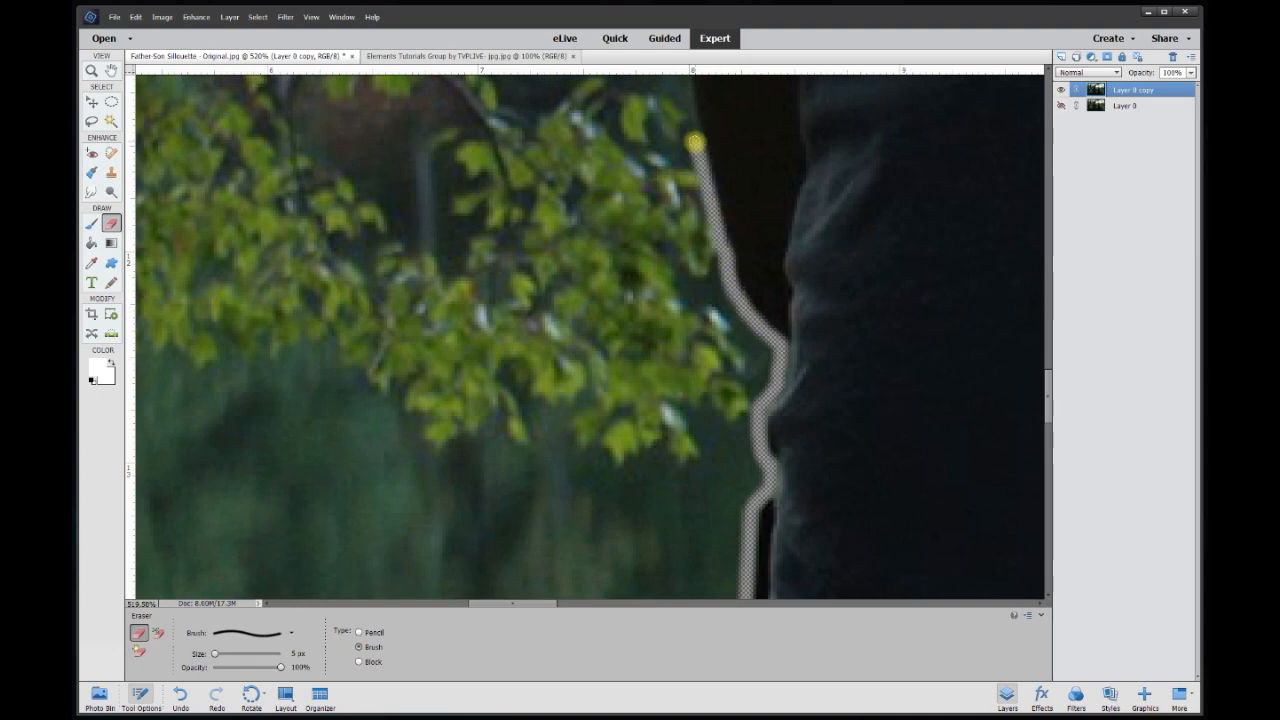
# - Continue the erased outline up the man's left arm and sleeve in short connected segments
pyautogui.scroll(5, 668, 291)
pyautogui.keyDown('shift'); pyautogui.click(596, 243); pyautogui.keyUp('shift')
pyautogui.keyDown('shift'); pyautogui.click(606, 187); pyautogui.keyUp('shift')
pyautogui.moveTo(1048, 364); pyautogui.dragTo(1048, 291)
pyautogui.keyDown('shift'); pyautogui.click(623, 320); pyautogui.keyUp('shift')
pyautogui.keyDown('shift'); pyautogui.click(640, 235); pyautogui.keyUp('shift')
pyautogui.keyDown('shift'); pyautogui.click(706, 217); pyautogui.keyUp('shift')
# - Carry the erased outline over the man's left shoulder and up the back of his neck to the cap
pyautogui.keyDown('shift'); pyautogui.click(720, 366); pyautogui.keyUp('shift')
pyautogui.keyDown('shift'); pyautogui.click(731, 330); pyautogui.keyUp('shift')
pyautogui.keyDown('shift'); pyautogui.click(776, 278); pyautogui.keyUp('shift')
pyautogui.keyDown('shift'); pyautogui.click(822, 239); pyautogui.keyUp('shift')
pyautogui.keyDown('shift'); pyautogui.click(559, 438); pyautogui.keyUp('shift')
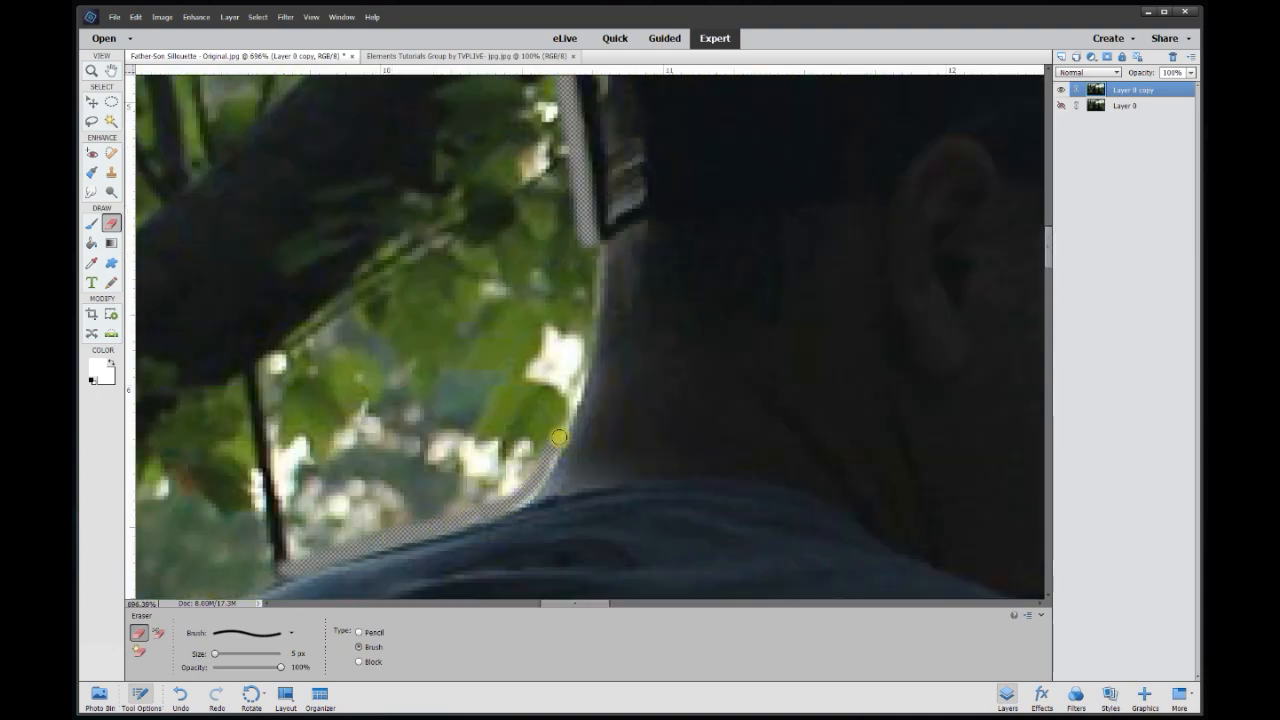
pyautogui.keyDown('shift'); pyautogui.click(590, 325); pyautogui.keyUp('shift')
pyautogui.keyDown('shift'); pyautogui.click(594, 244); pyautogui.keyUp('shift')
# - Continue the thin erased outline around the man's head and right side and over to the boy
pyautogui.moveTo(552, 603); pyautogui.dragTo(517, 603)
pyautogui.moveTo(1048, 250); pyautogui.dragTo(1048, 277)
pyautogui.click(734, 251)
pyautogui.keyDown('shift'); pyautogui.click(656, 272); pyautogui.keyUp('shift')
pyautogui.moveTo(570, 603); pyautogui.dragTo(785, 604)
pyautogui.click(337, 486)
pyautogui.keyDown('shift'); pyautogui.click(344, 401); pyautogui.keyUp('shift')
pyautogui.moveTo(344, 401)
pyautogui.mouseDown()
pyautogui.moveTo(594, 244)
pyautogui.moveTo(955, 343)
pyautogui.moveTo(1027, 590)
pyautogui.mouseUp()
pyautogui.moveTo(322, 500); pyautogui.dragTo(318, 590)
pyautogui.moveTo(1048, 284); pyautogui.dragTo(1048, 306)
pyautogui.moveTo(755, 604); pyautogui.dragTo(635, 604)
pyautogui.moveTo(590, 350)
pyautogui.mouseDown()
pyautogui.moveTo(689, 523)
pyautogui.moveTo(708, 590)
pyautogui.mouseUp()
pyautogui.moveTo(1048, 304); pyautogui.dragTo(1048, 206)
pyautogui.moveTo(635, 604); pyautogui.dragTo(609, 604)
pyautogui.moveTo(140, 345)
pyautogui.mouseDown()
pyautogui.moveTo(366, 206)
pyautogui.moveTo(577, 204)
pyautogui.moveTo(780, 342)
pyautogui.mouseUp()
pyautogui.moveTo(597, 603); pyautogui.dragTo(784, 603)
# - Erase the outline along the boy's right arm where it meets the bench
pyautogui.moveTo(1048, 215); pyautogui.dragTo(1048, 419)
pyautogui.moveTo(609, 349); pyautogui.dragTo(602, 295)
pyautogui.moveTo(838, 576); pyautogui.dragTo(800, 120)
# - Erase the outline along the bench from the boy to its right end and down to the photo's bottom border
pyautogui.moveTo(1048, 430); pyautogui.dragTo(1048, 456)
pyautogui.moveTo(838, 262)
pyautogui.mouseDown()
pyautogui.moveTo(851, 386)
pyautogui.moveTo(1007, 495)
pyautogui.mouseUp()
pyautogui.moveTo(871, 466); pyautogui.dragTo(886, 478)
pyautogui.moveTo(817, 604); pyautogui.dragTo(837, 604)
pyautogui.moveTo(1048, 455); pyautogui.dragTo(1048, 488)
pyautogui.moveTo(757, 102)
pyautogui.mouseDown()
pyautogui.moveTo(827, 321)
pyautogui.moveTo(855, 495)
pyautogui.mouseUp()
pyautogui.moveTo(1048, 476); pyautogui.dragTo(1048, 492)
pyautogui.moveTo(857, 285); pyautogui.dragTo(883, 560)
pyautogui.moveTo(1048, 492); pyautogui.dragTo(1048, 513)
pyautogui.moveTo(882, 280); pyautogui.dragTo(880, 380)
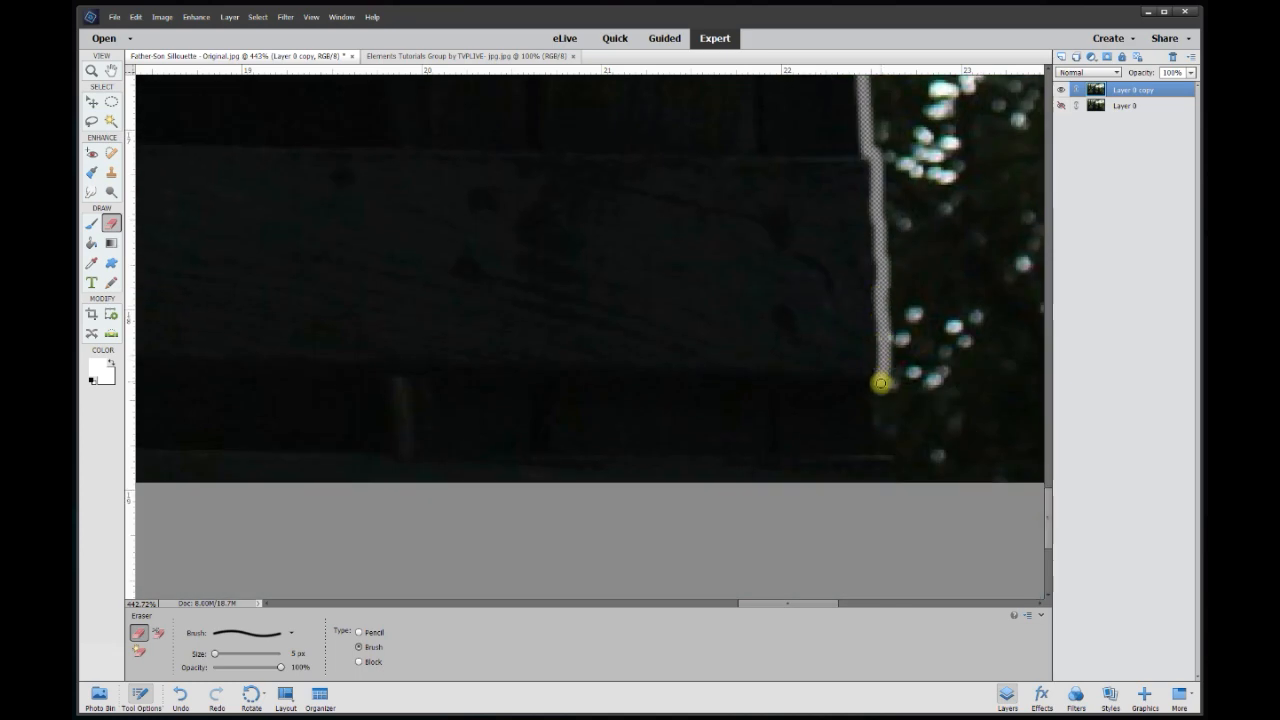
pyautogui.moveTo(880, 380); pyautogui.dragTo(904, 478)
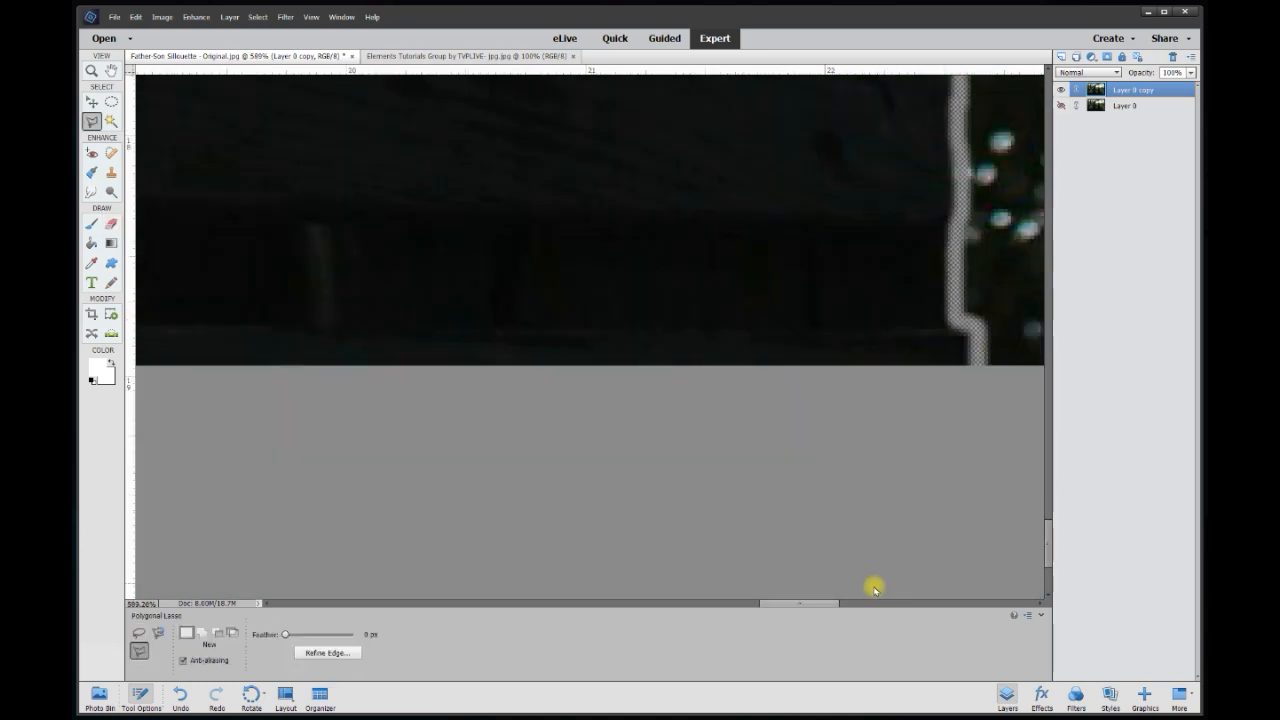
# - Start a Polygonal Lasso selection beyond the photo's lower-left corner, run it below the bench and up the bench's right end
pyautogui.moveTo(823, 603); pyautogui.dragTo(374, 610)
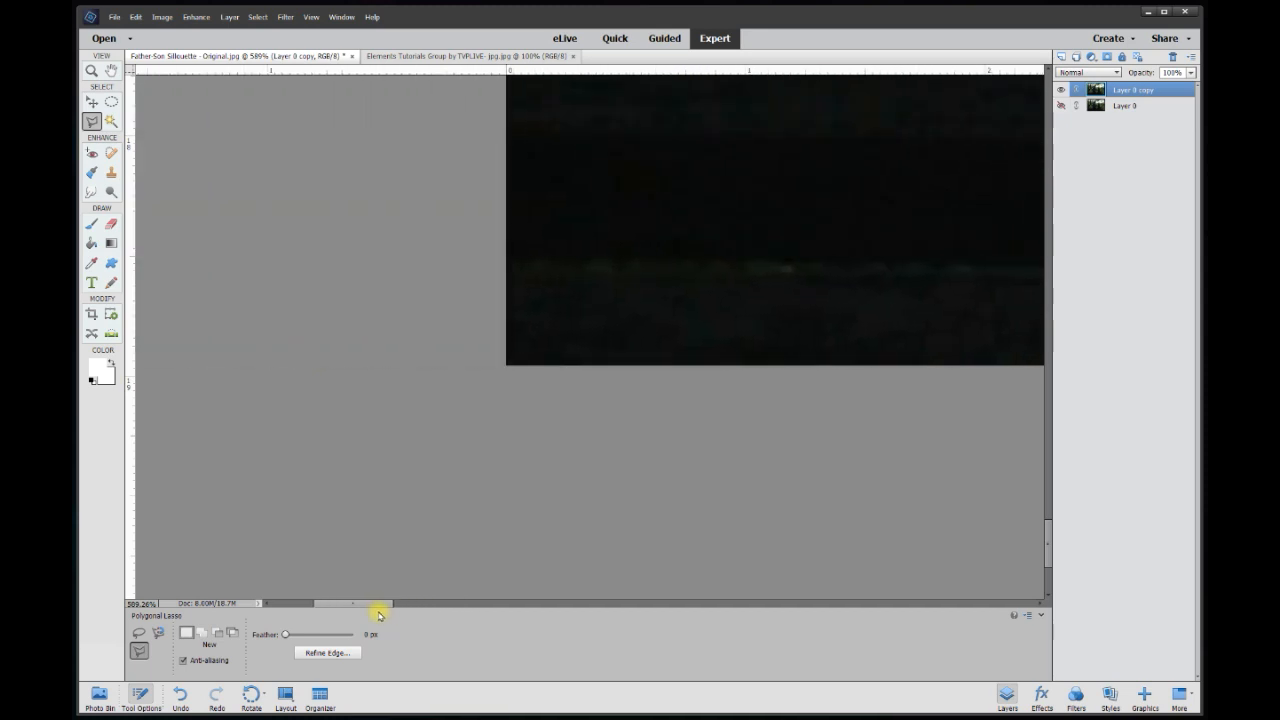
pyautogui.click(474, 299)
pyautogui.click(467, 438)
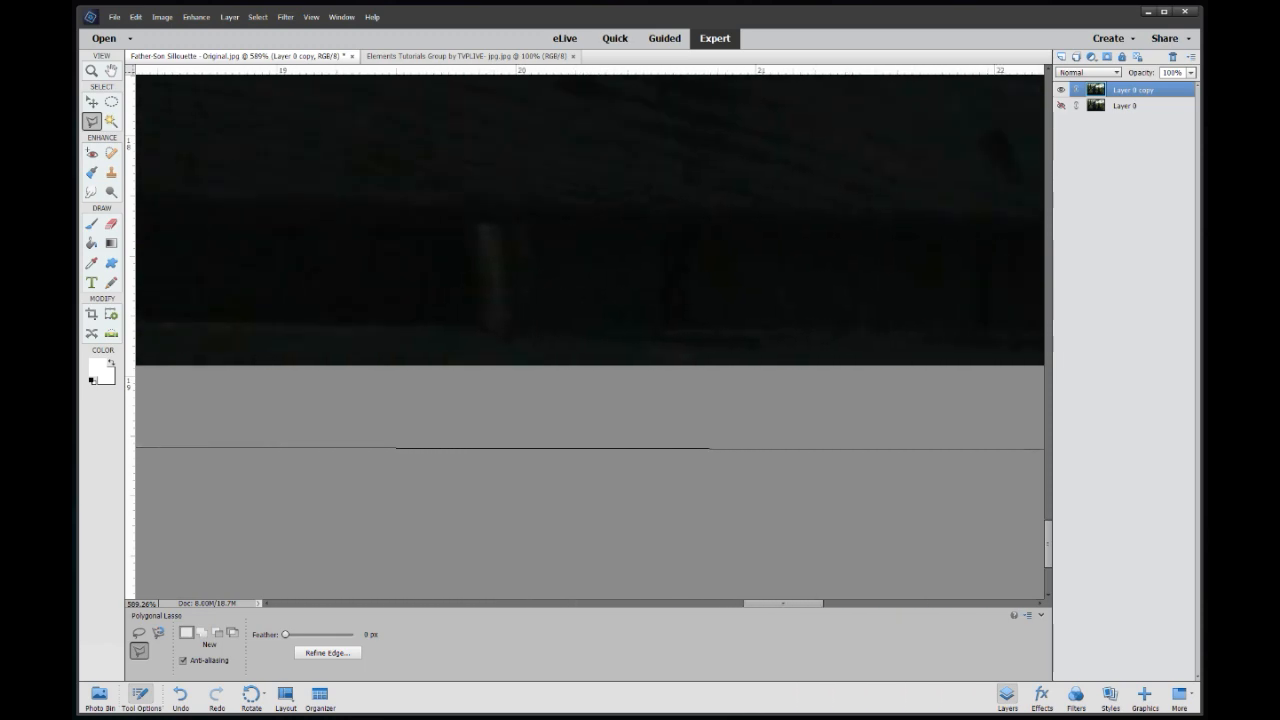
pyautogui.click(665, 396)
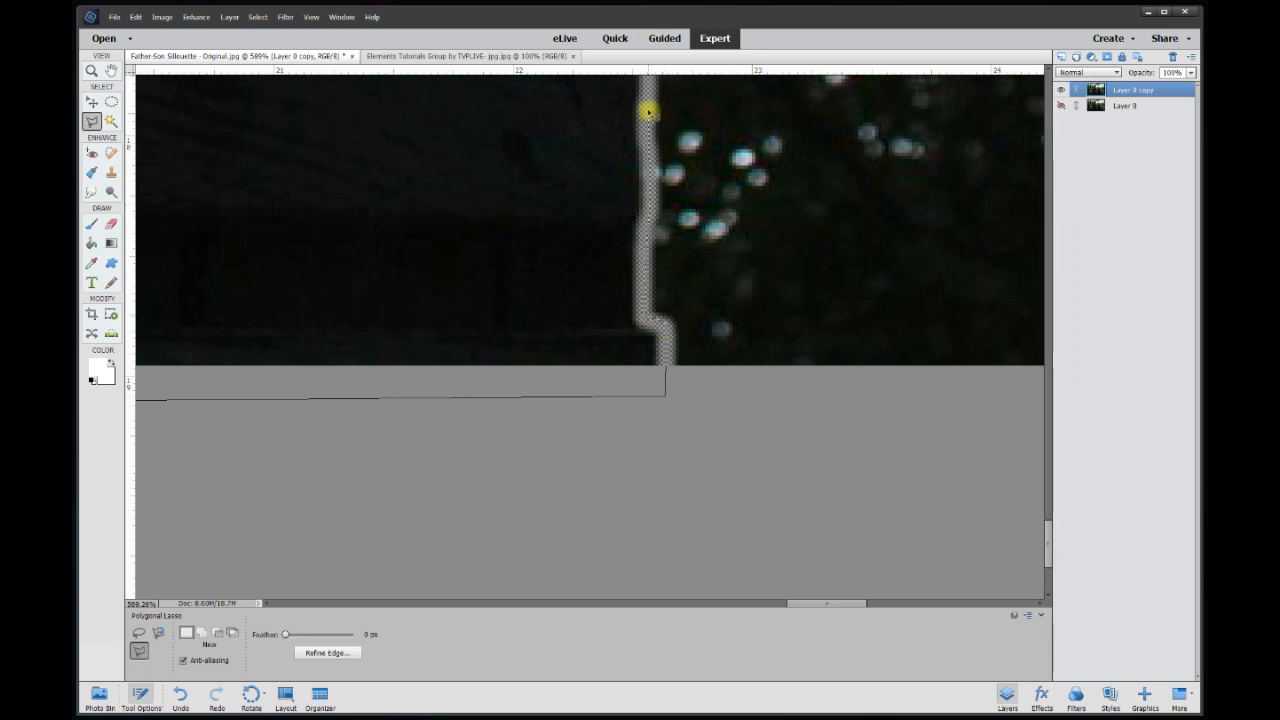
pyautogui.scroll(5, 648, 112)
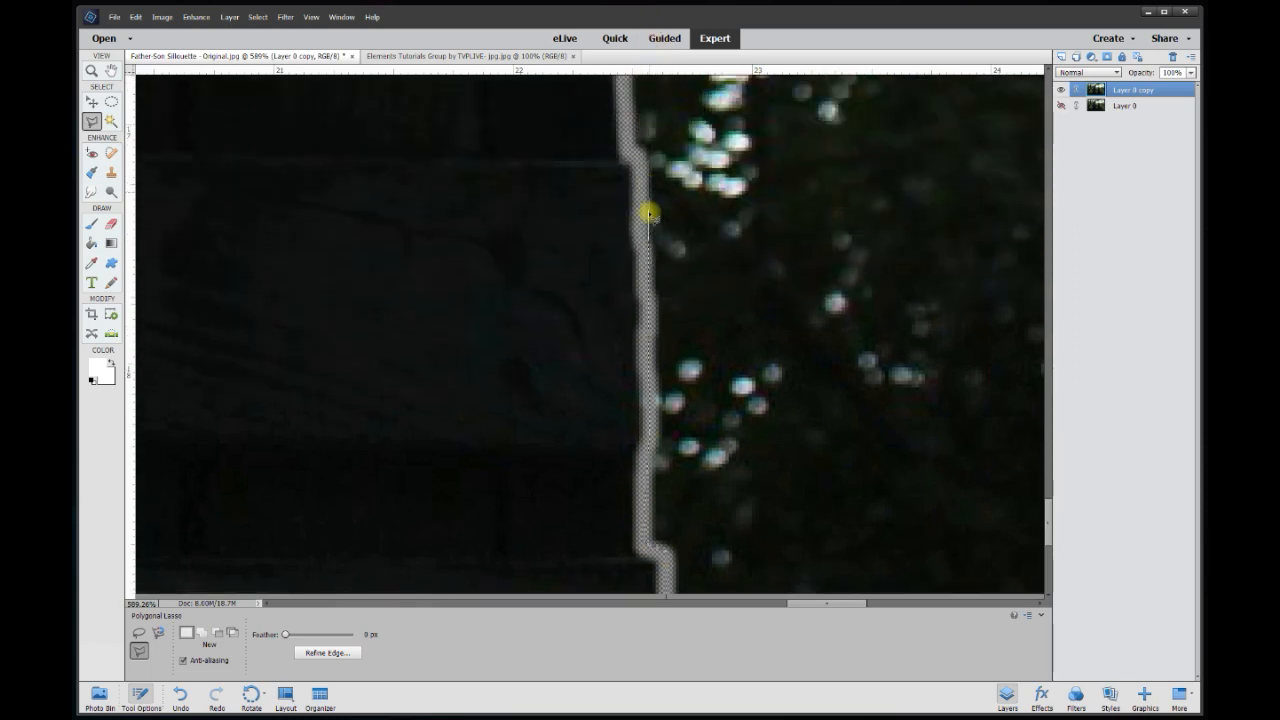
pyautogui.click(638, 157)
pyautogui.click(621, 300)
pyautogui.click(549, 109)
pyautogui.click(600, 485)
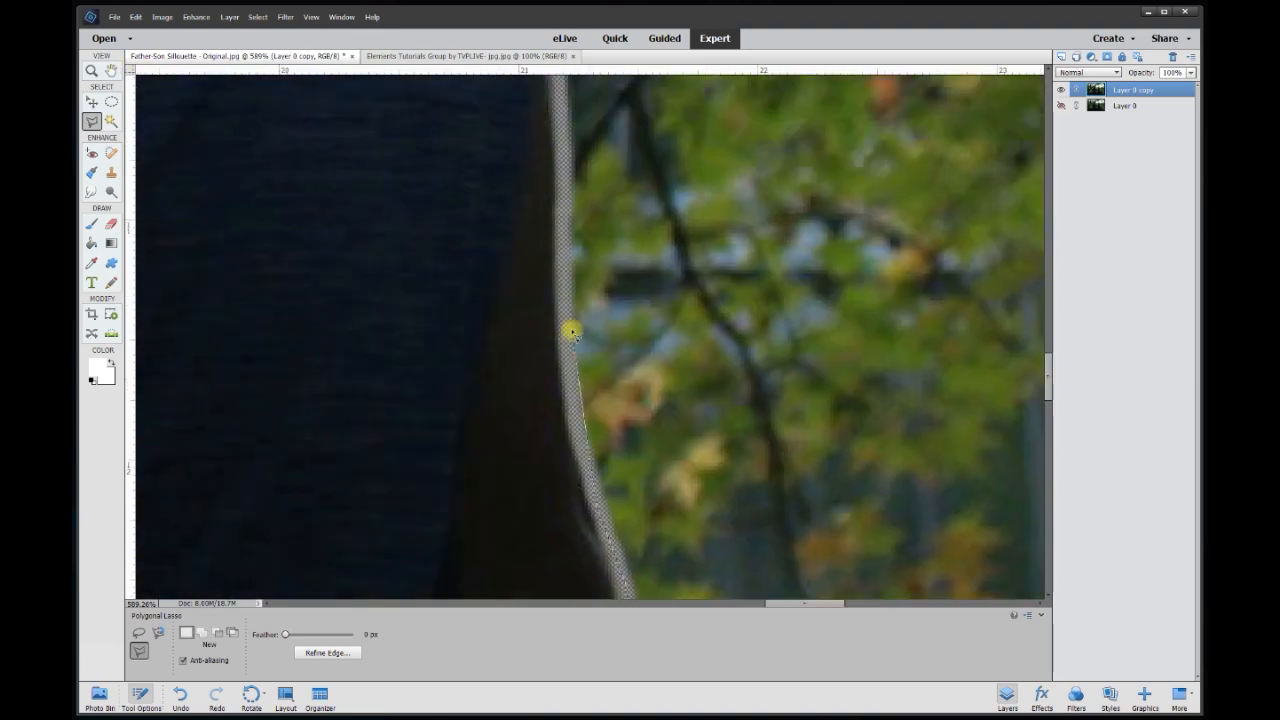
# - Continue the lasso selection along the erased outline up the boy's right side, over his head and across to the top of the man's cap
pyautogui.click(564, 273)
pyautogui.click(500, 137)
pyautogui.click(874, 186)
pyautogui.click(879, 240)
pyautogui.click(329, 211)
pyautogui.click(434, 286)
pyautogui.click(366, 254)
pyautogui.click(652, 190)
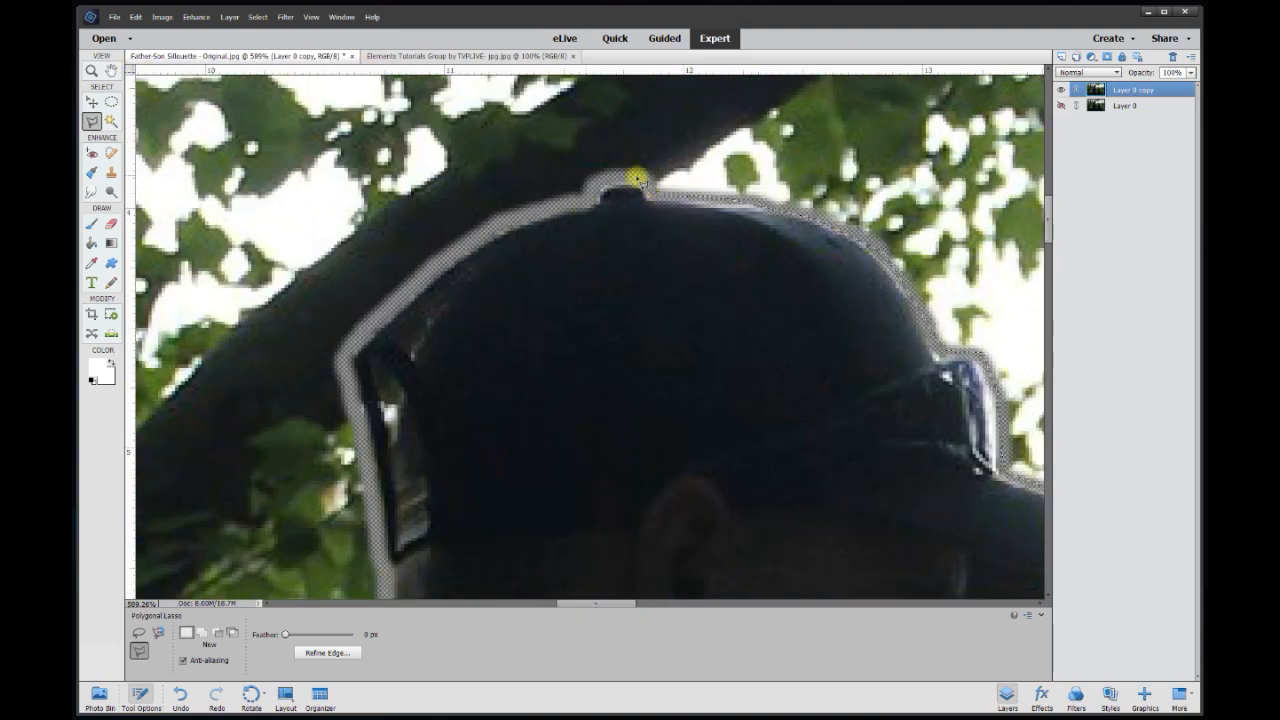
# - Carry the lasso selection down the man's back to the bench, along its upper edge past the photo's left border, and close it
pyautogui.click(271, 329)
pyautogui.click(217, 303)
pyautogui.click(289, 511)
pyautogui.click(330, 428)
pyautogui.click(431, 586)
pyautogui.click(383, 449)
pyautogui.click(444, 569)
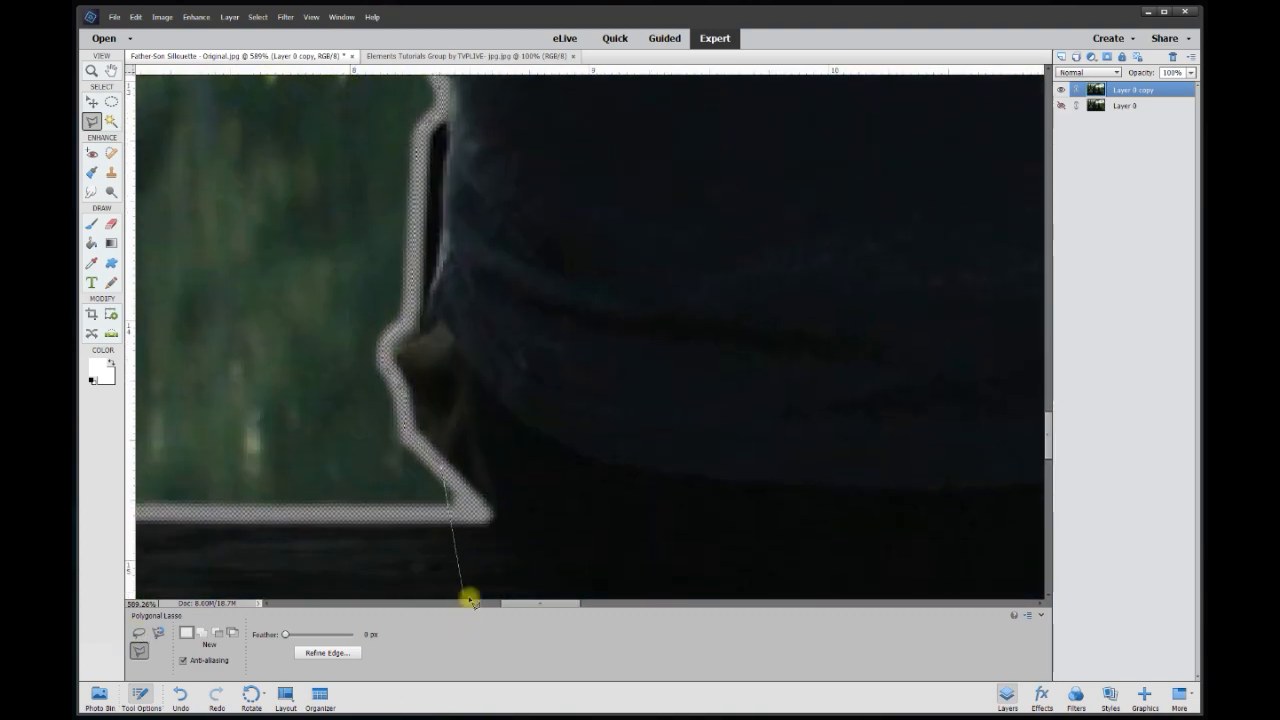
pyautogui.click(474, 511)
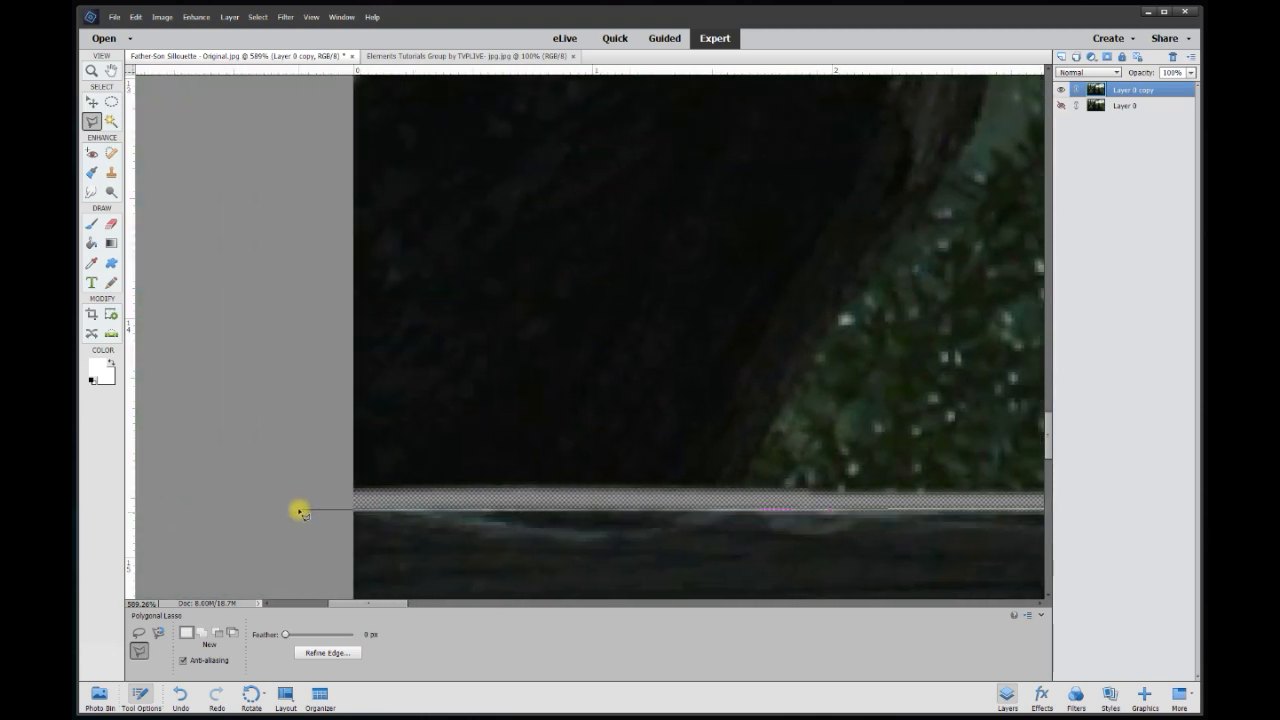
pyautogui.doubleClick(308, 500)
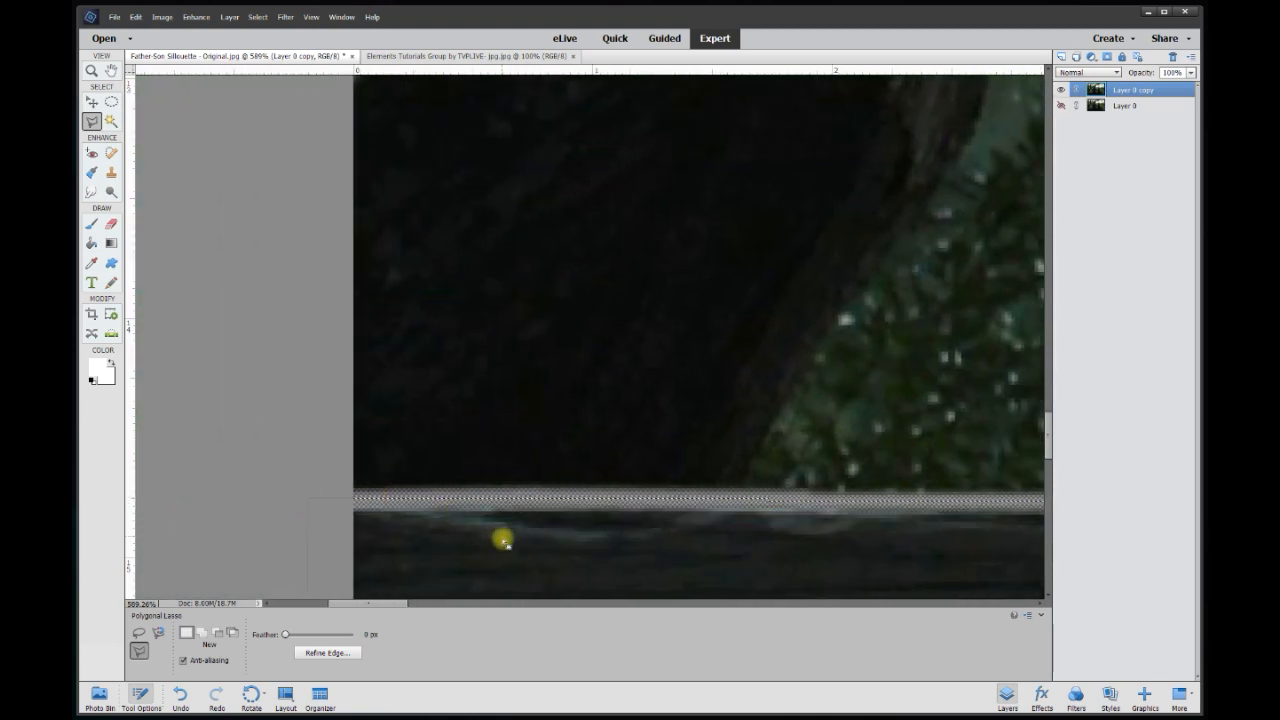
# - Invert the selection and delete the background from Layer 0 copy, leaving only the father, son and bench
pyautogui.rightClick(505, 533)
pyautogui.click(577, 358)
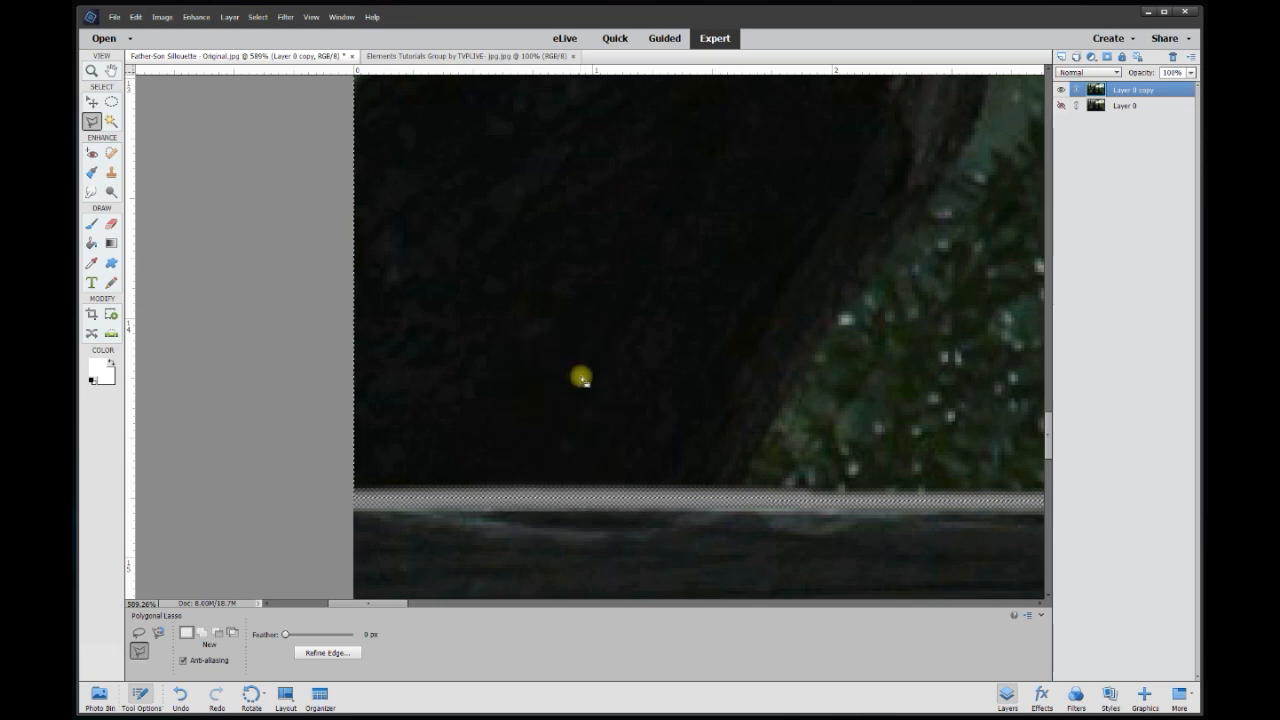
pyautogui.scroll(-5, 677, 423)
pyautogui.scroll(-4, 723, 416)
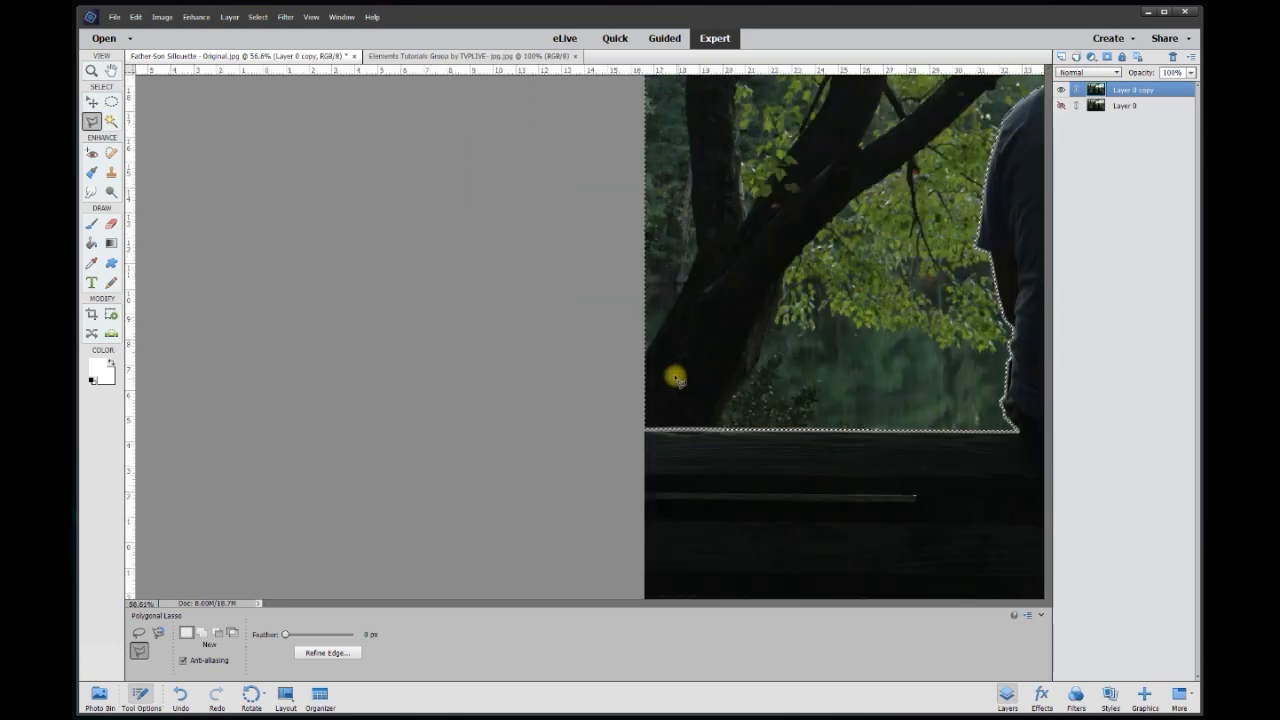
pyautogui.scroll(1, 608, 350)
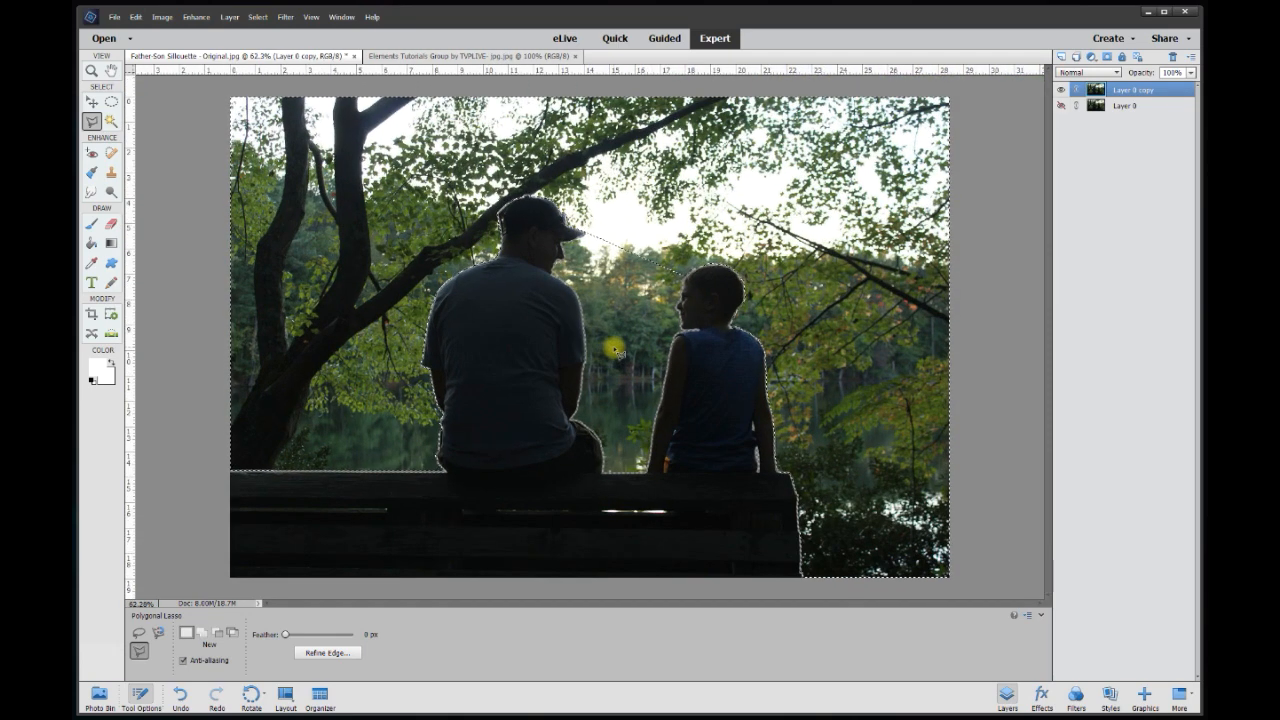
pyautogui.press('Delete')
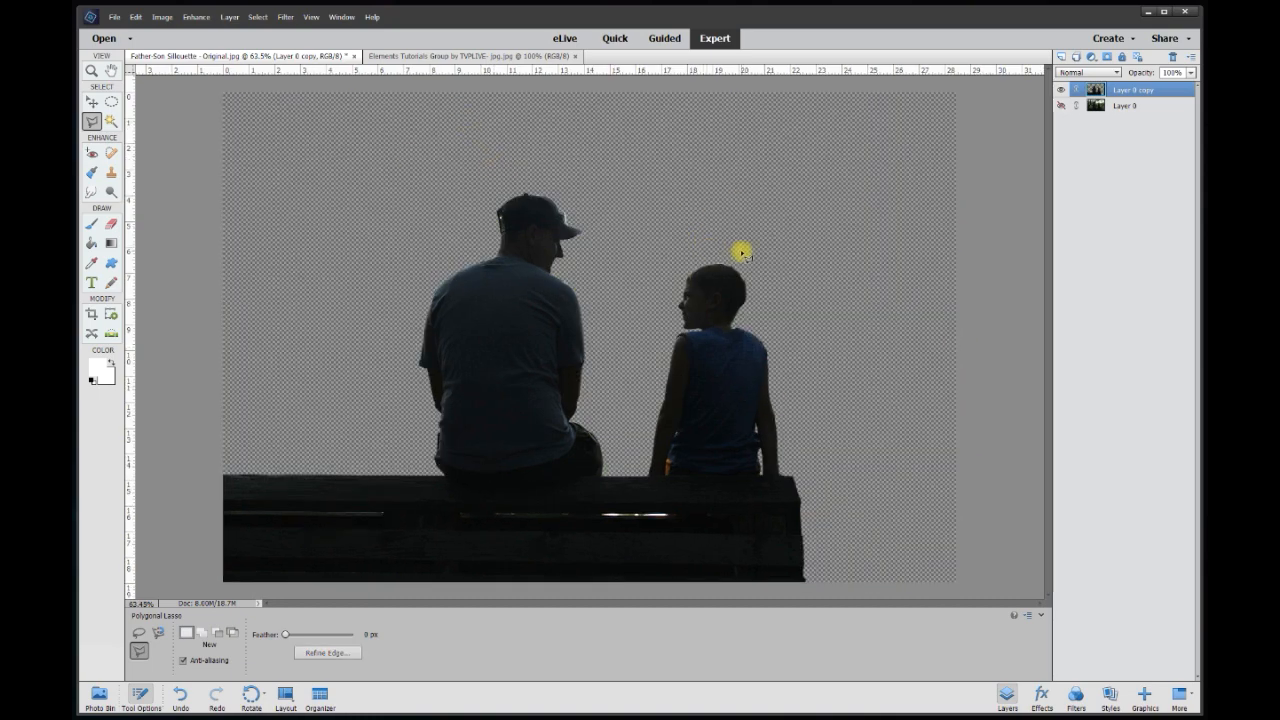
# - Compare the cutout with and without the original photo beneath it, and leave Layer 0 visible
pyautogui.click(1062, 106)
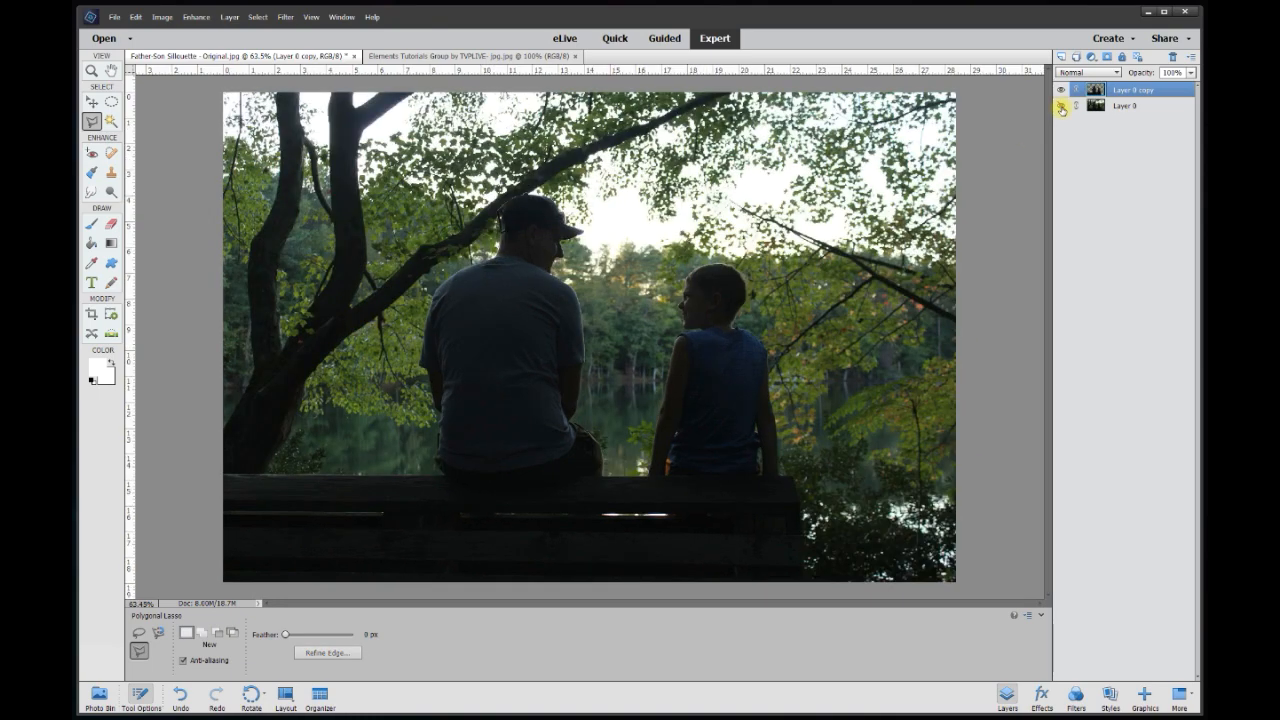
pyautogui.click(1062, 106)
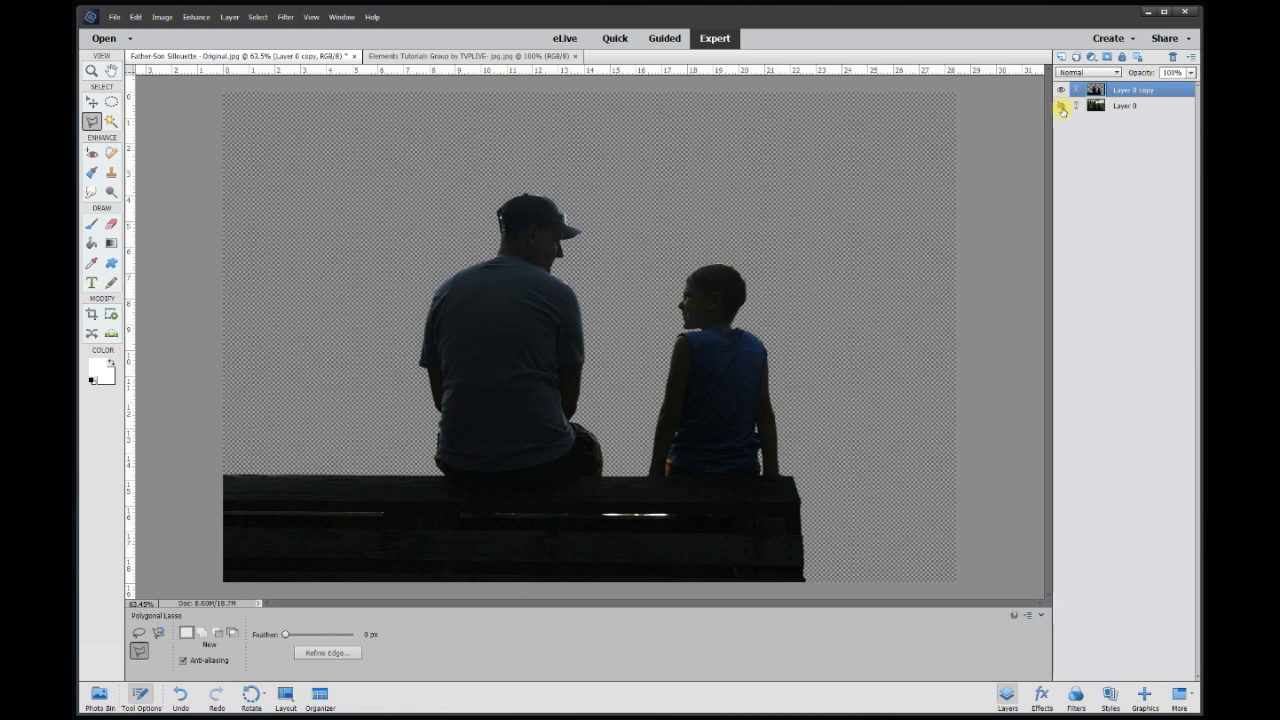
pyautogui.click(1062, 106)
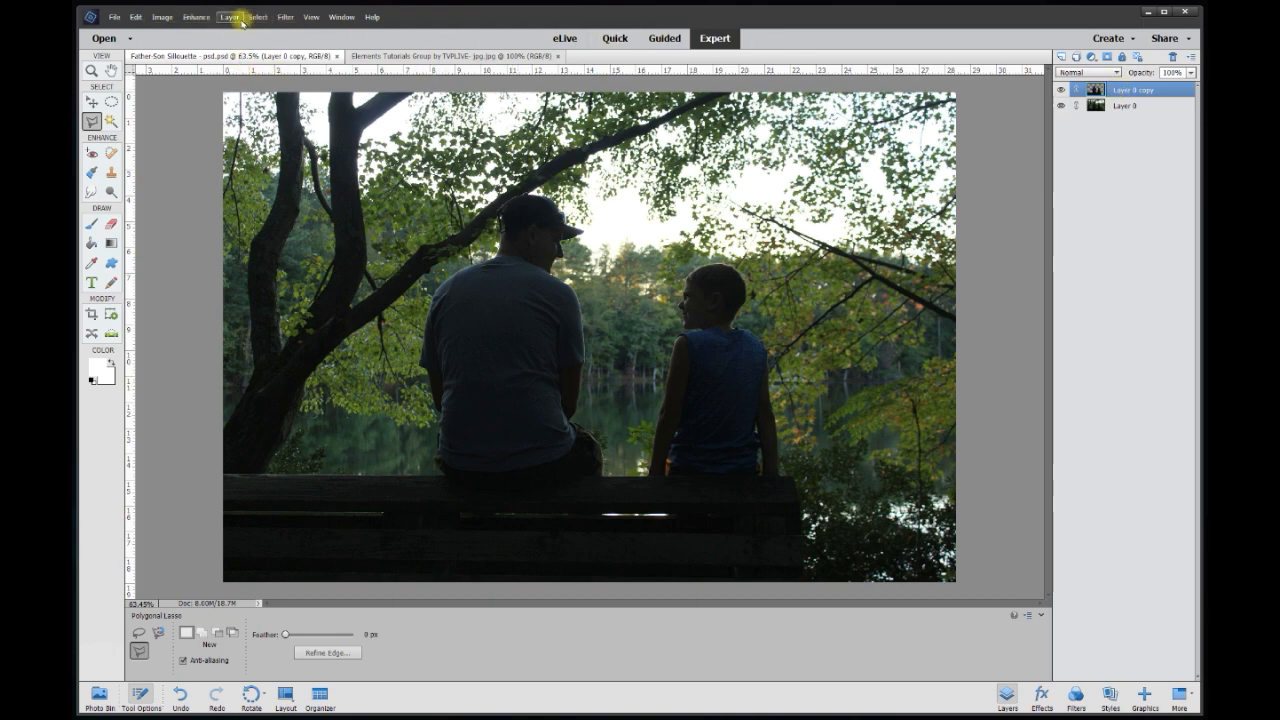
# - Darken the figures on Layer 0 copy with Brightness/Contrast, setting brightness to -135 and contrast to -1 after comparing the preview
pyautogui.click(190, 17)
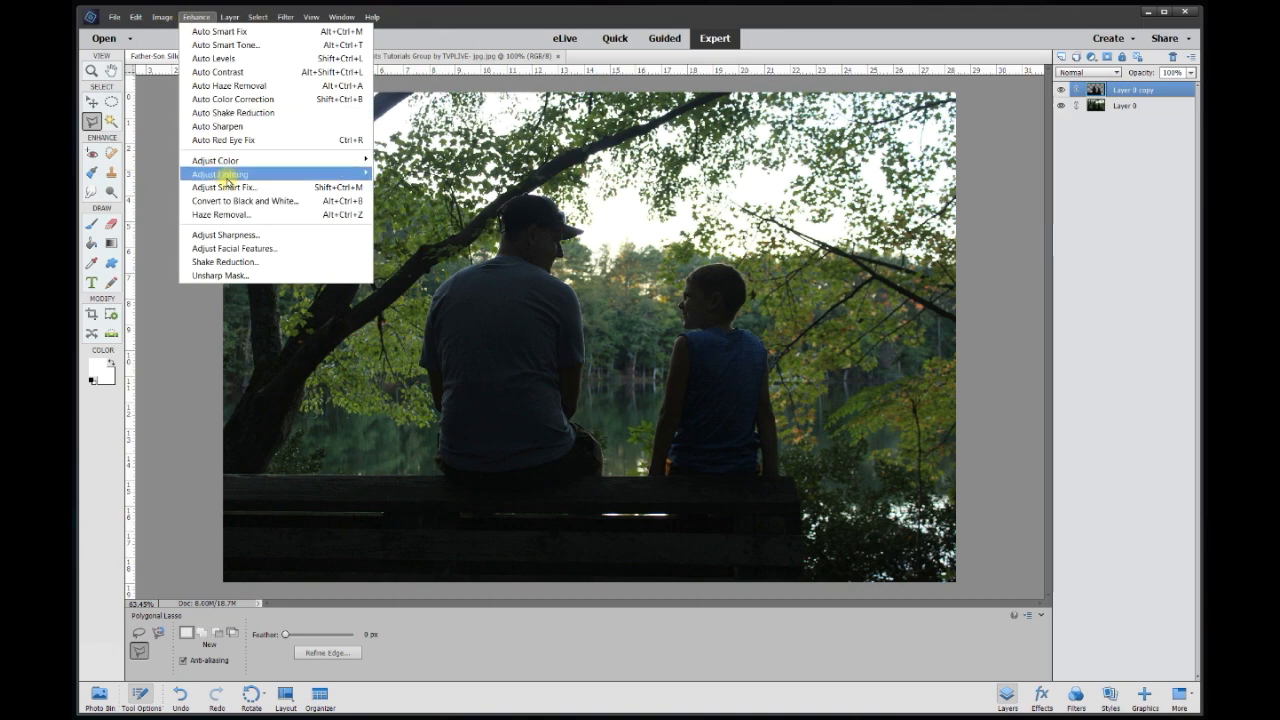
pyautogui.moveTo(300, 174)
pyautogui.click(420, 187)
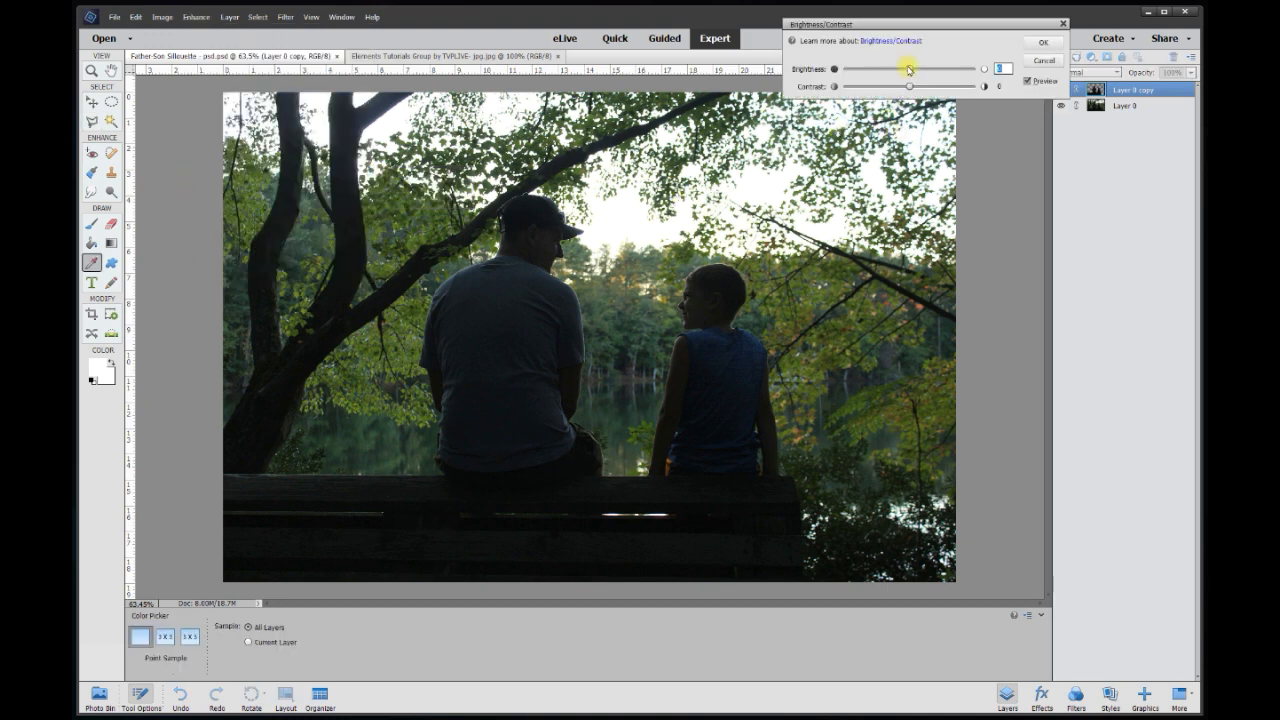
pyautogui.moveTo(905, 70); pyautogui.dragTo(1025, 83)
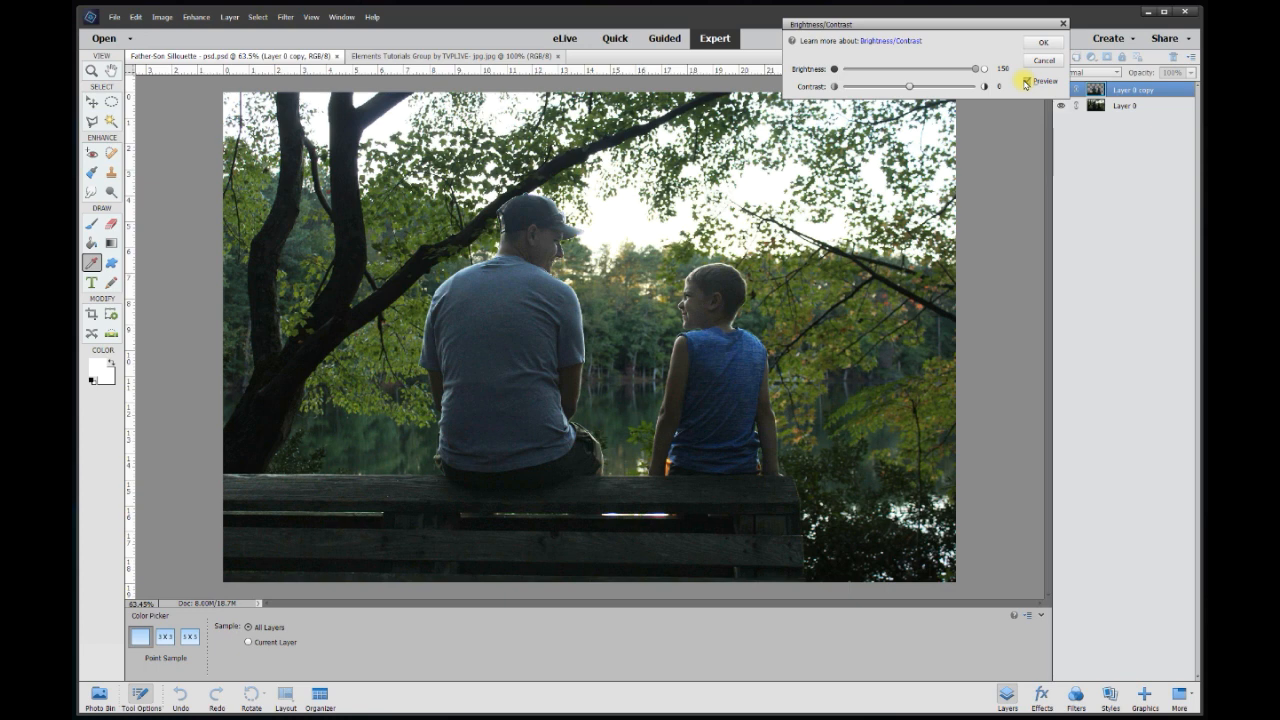
pyautogui.moveTo(959, 84); pyautogui.dragTo(866, 86)
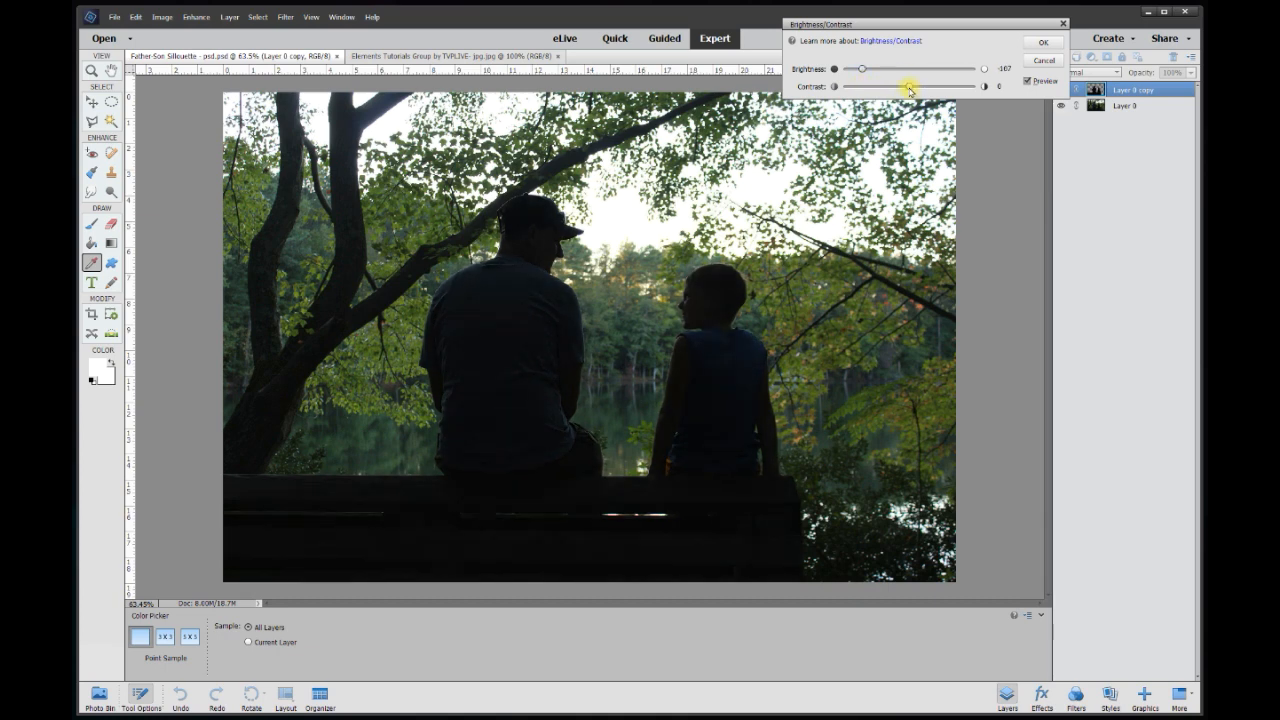
pyautogui.moveTo(962, 92); pyautogui.dragTo(972, 94)
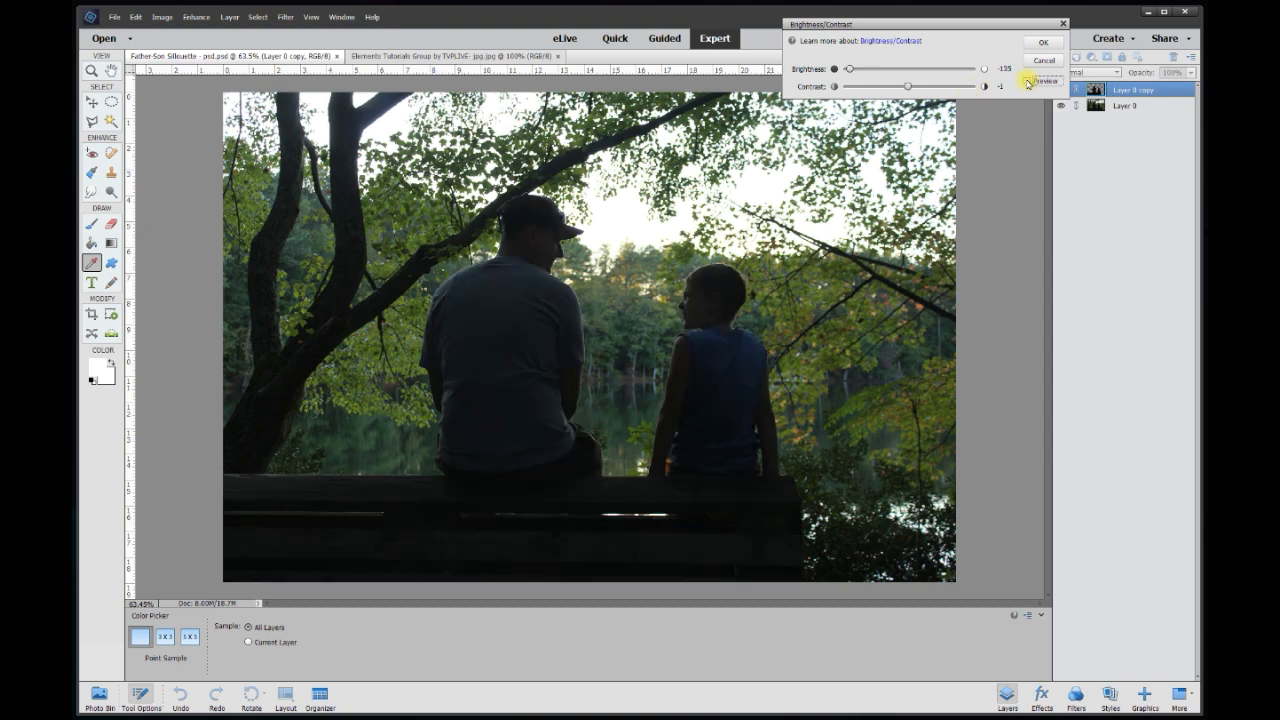
pyautogui.click(1028, 82)
pyautogui.click(1028, 82)
pyautogui.click(1028, 82)
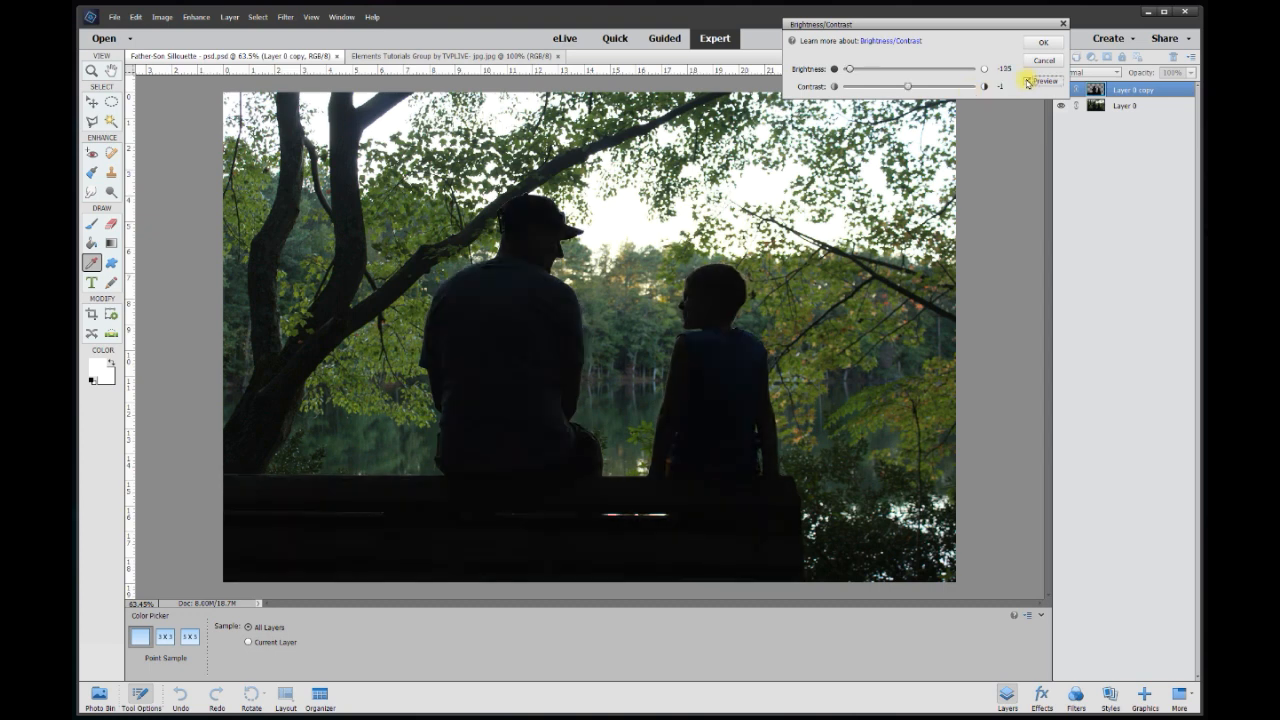
pyautogui.click(1043, 43)
pyautogui.press('l')
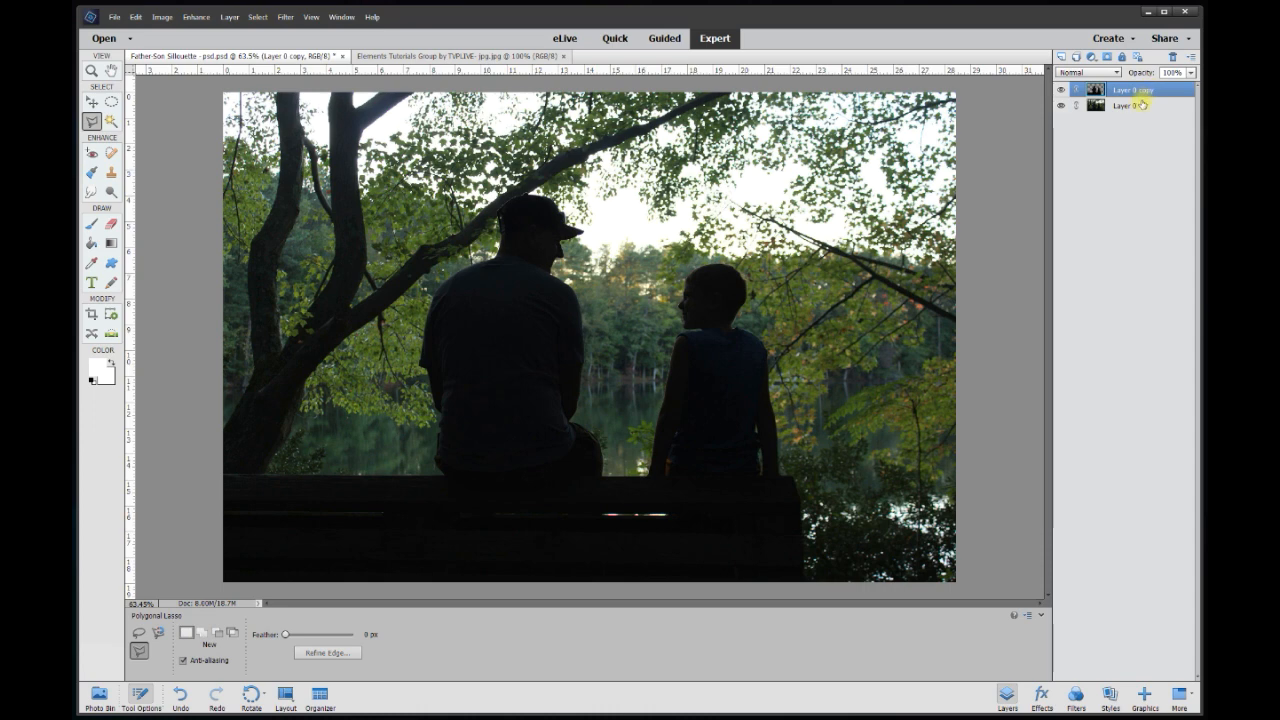
# - Apply Auto Smart Fix to the background photo on Layer 0
pyautogui.click(1136, 106)
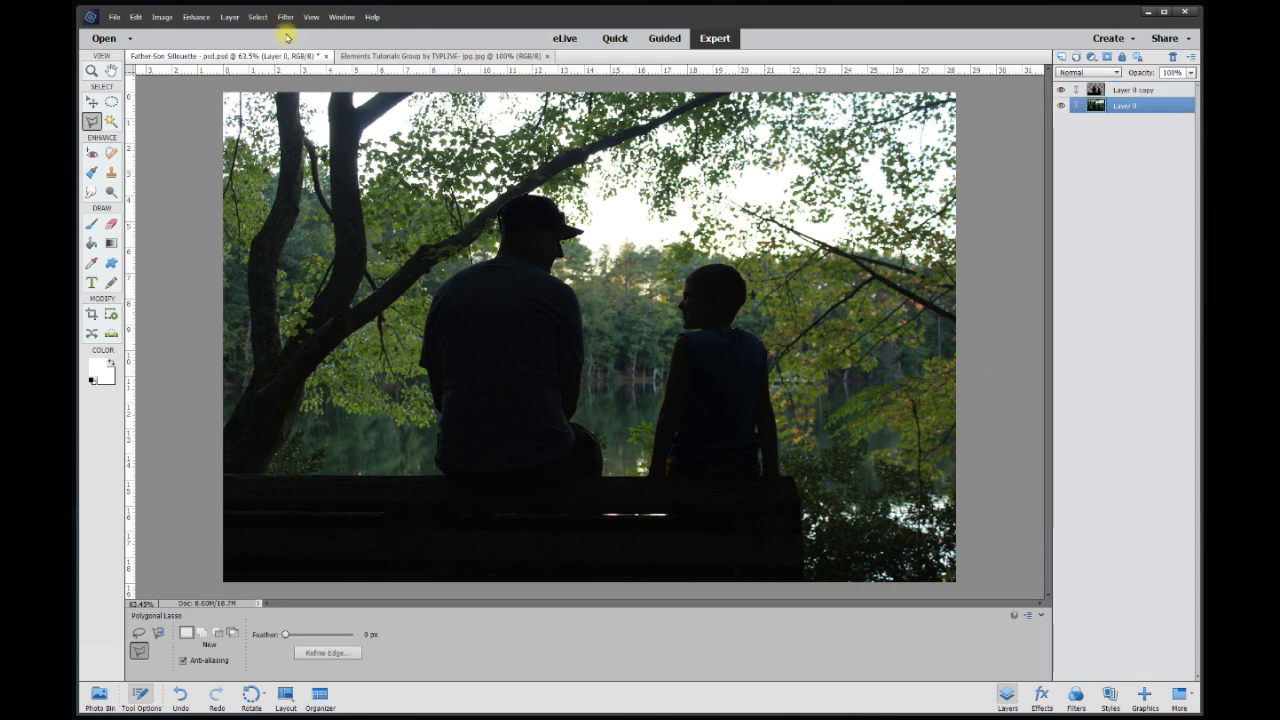
pyautogui.click(187, 18)
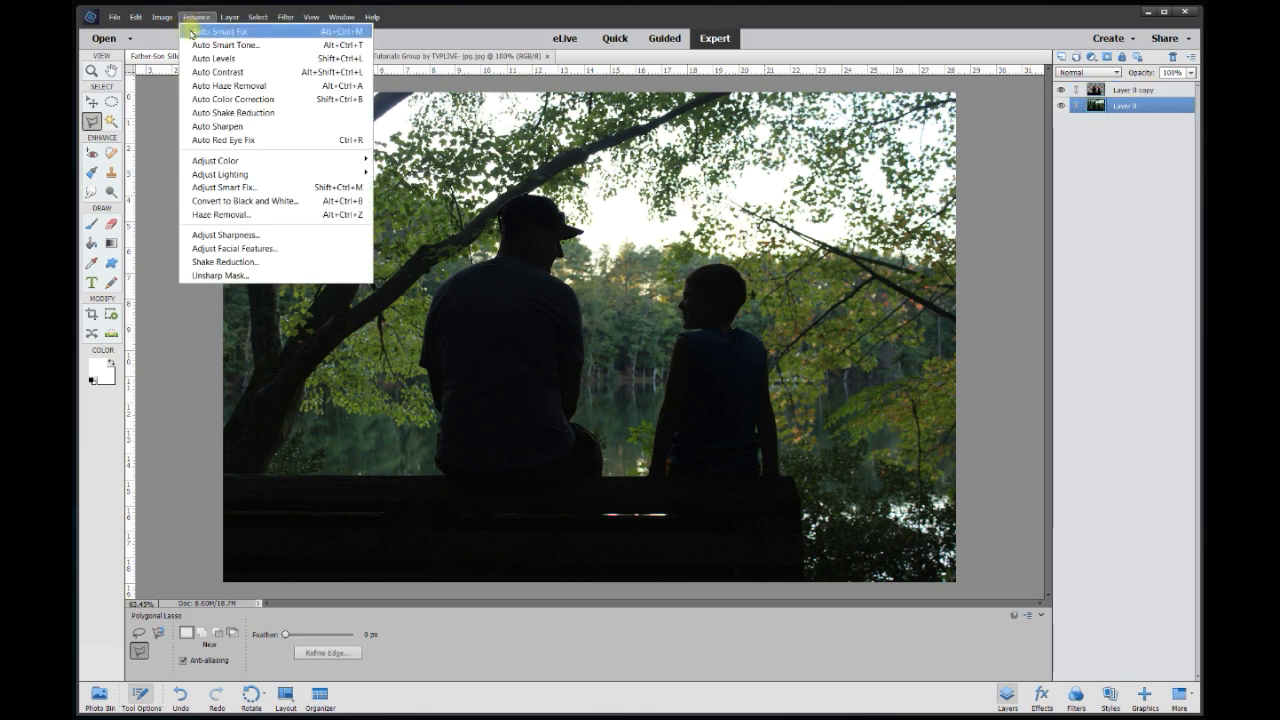
pyautogui.click(194, 33)
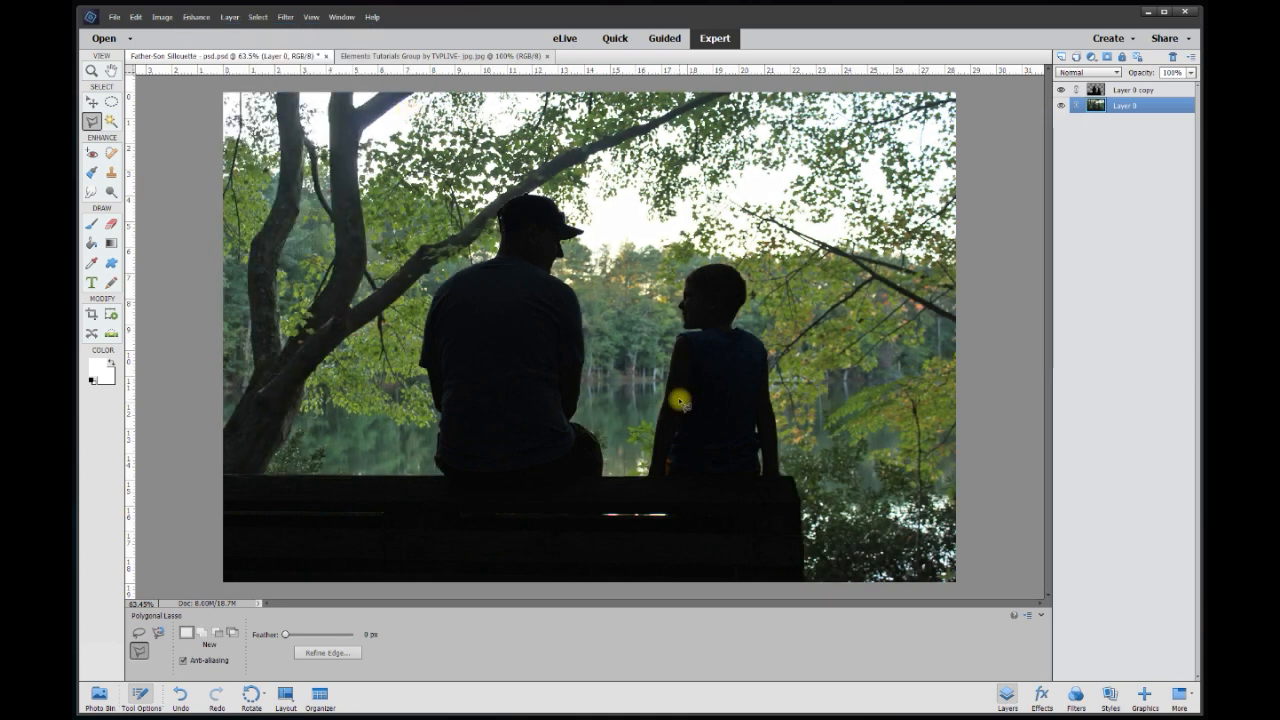
# - Raise the saturation of Layer 0 to +11 with Hue/Saturation
pyautogui.click(194, 17)
pyautogui.moveTo(228, 161)
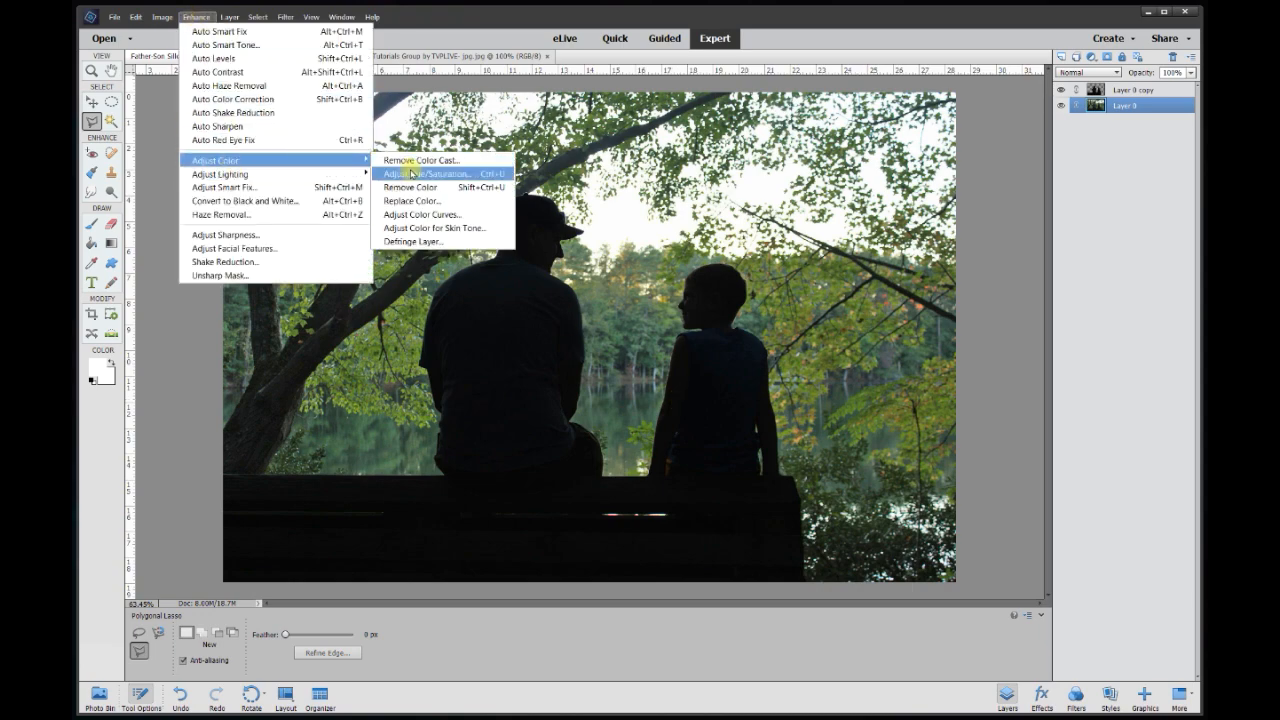
pyautogui.click(411, 174)
pyautogui.moveTo(980, 126)
pyautogui.mouseDown()
pyautogui.moveTo(962, 122)
pyautogui.moveTo(1043, 123)
pyautogui.moveTo(993, 133)
pyautogui.mouseUp()
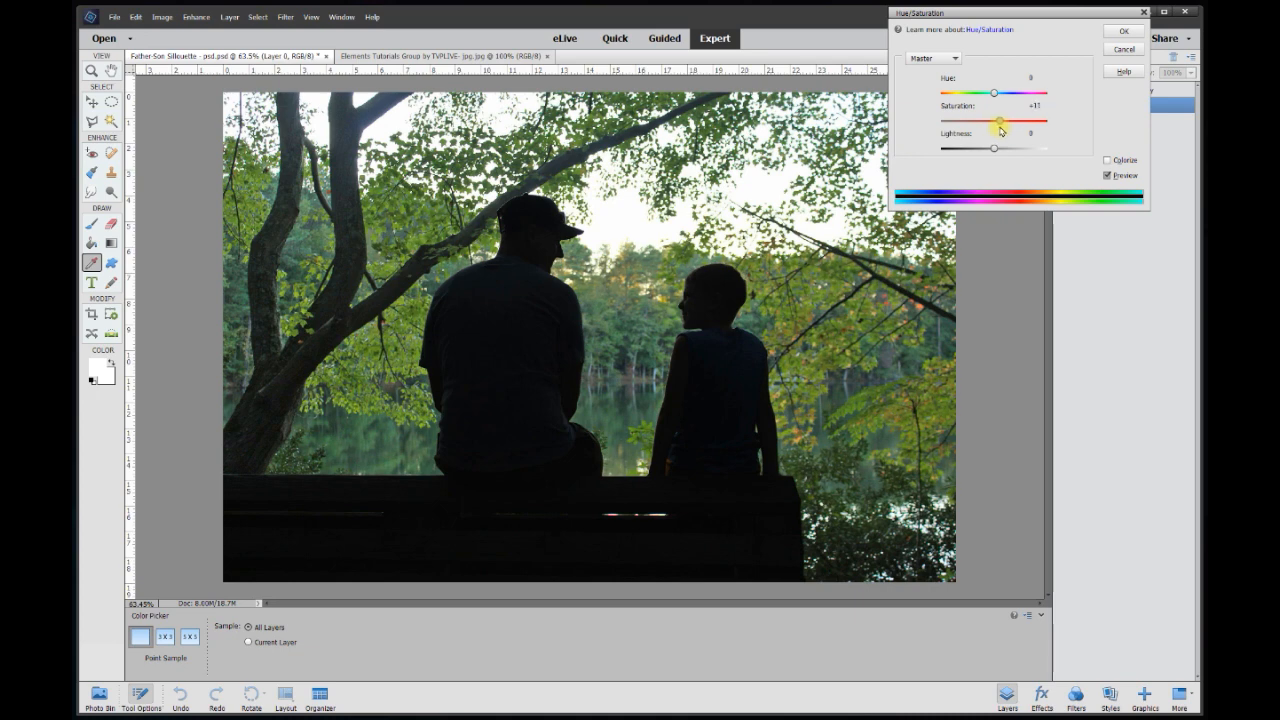
pyautogui.click(1123, 31)
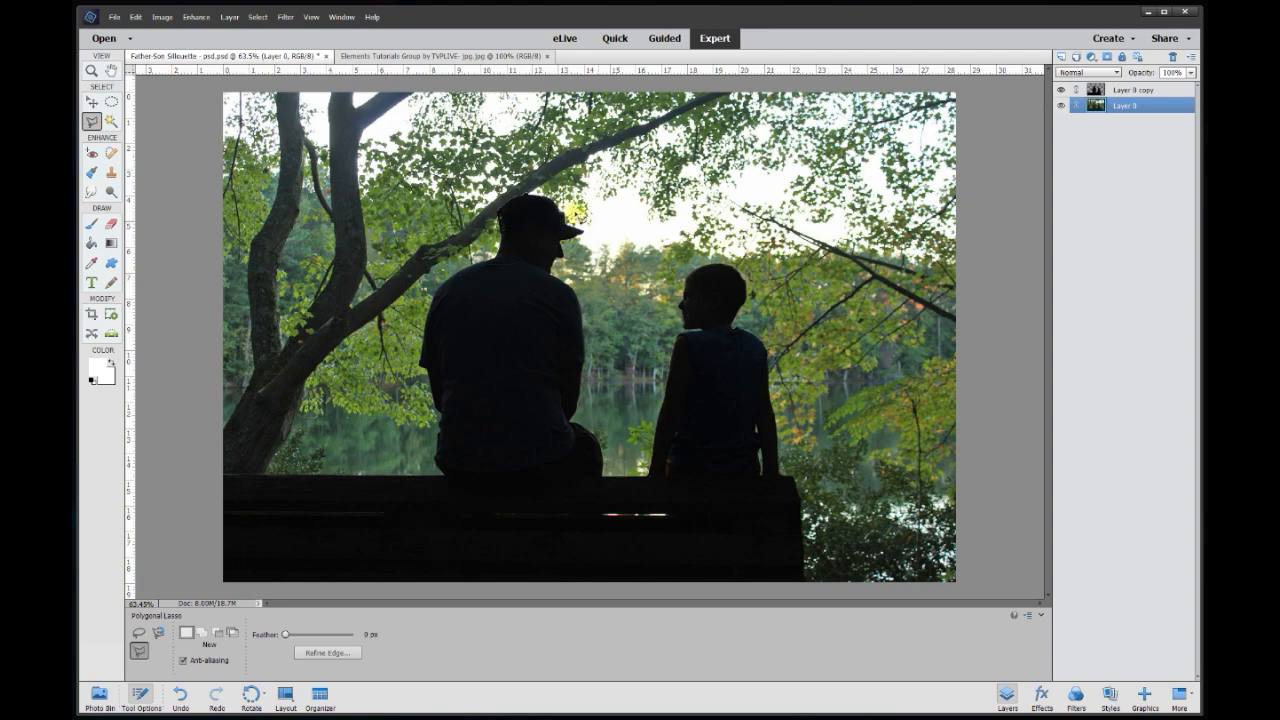
# - Smudge Layer 0 along the upper back edge of the man's cap with a 20 px brush at 50% strength, and hide Layer 0 copy to inspect it
pyautogui.scroll(4, 538, 224)
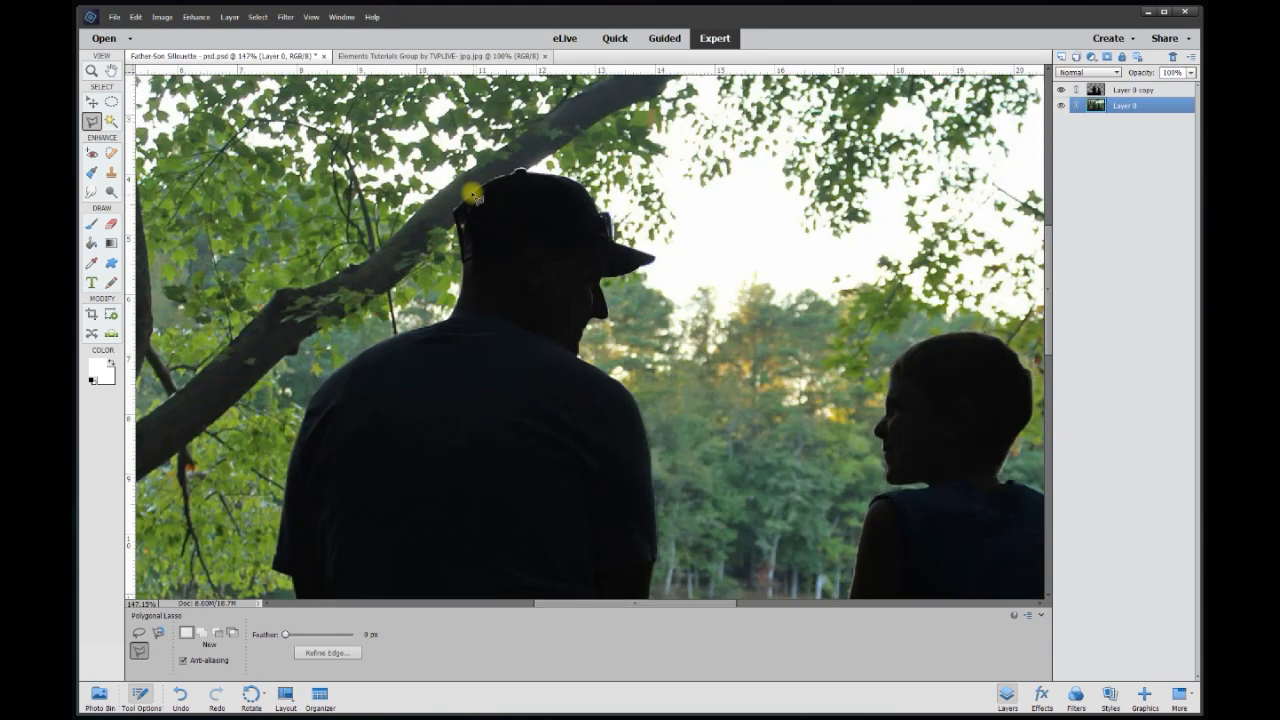
pyautogui.scroll(1, 500, 185)
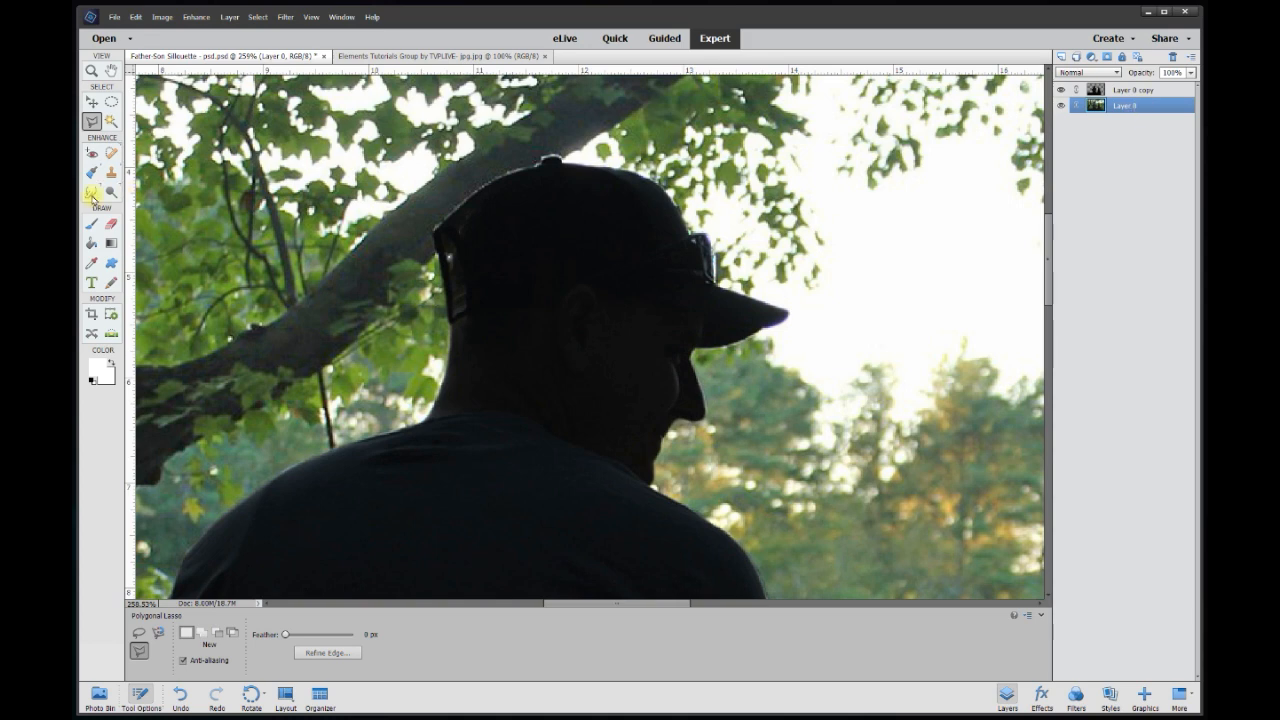
pyautogui.click(92, 194)
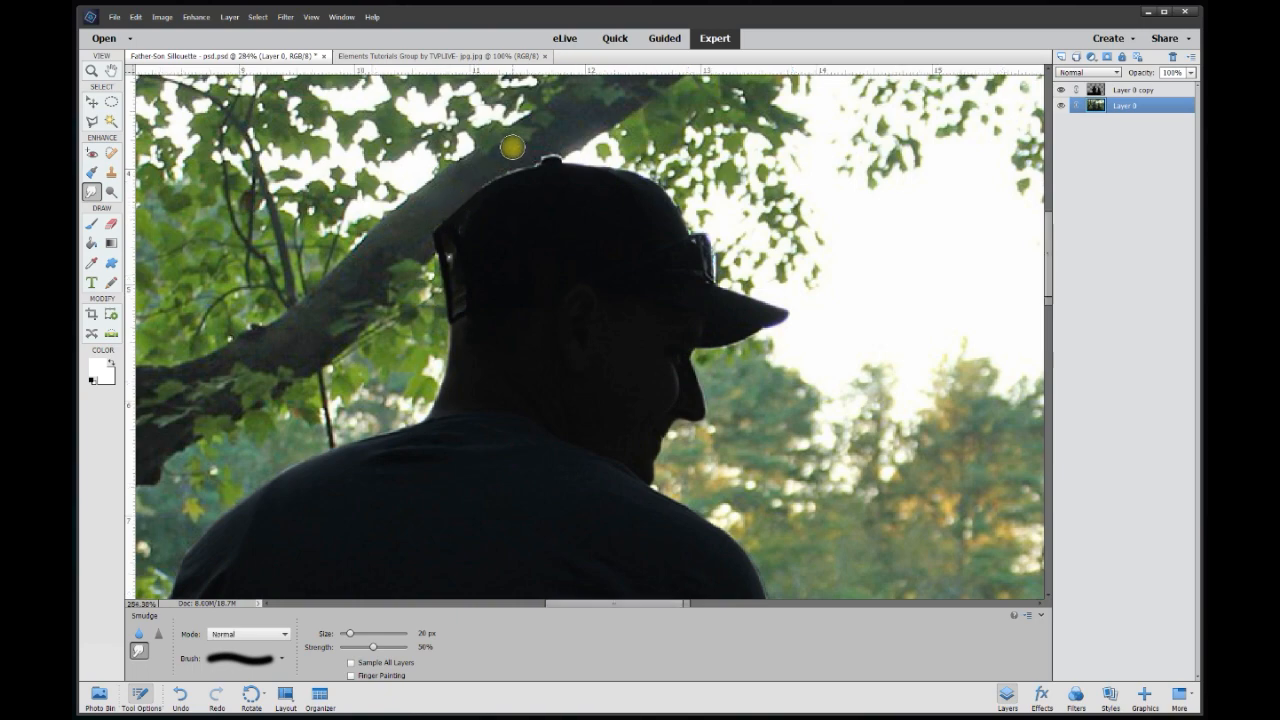
pyautogui.scroll(3, 512, 148)
pyautogui.moveTo(471, 182)
pyautogui.mouseDown()
pyautogui.moveTo(503, 193)
pyautogui.moveTo(521, 152)
pyautogui.moveTo(536, 178)
pyautogui.moveTo(544, 158)
pyautogui.moveTo(570, 170)
pyautogui.moveTo(600, 155)
pyautogui.mouseUp()
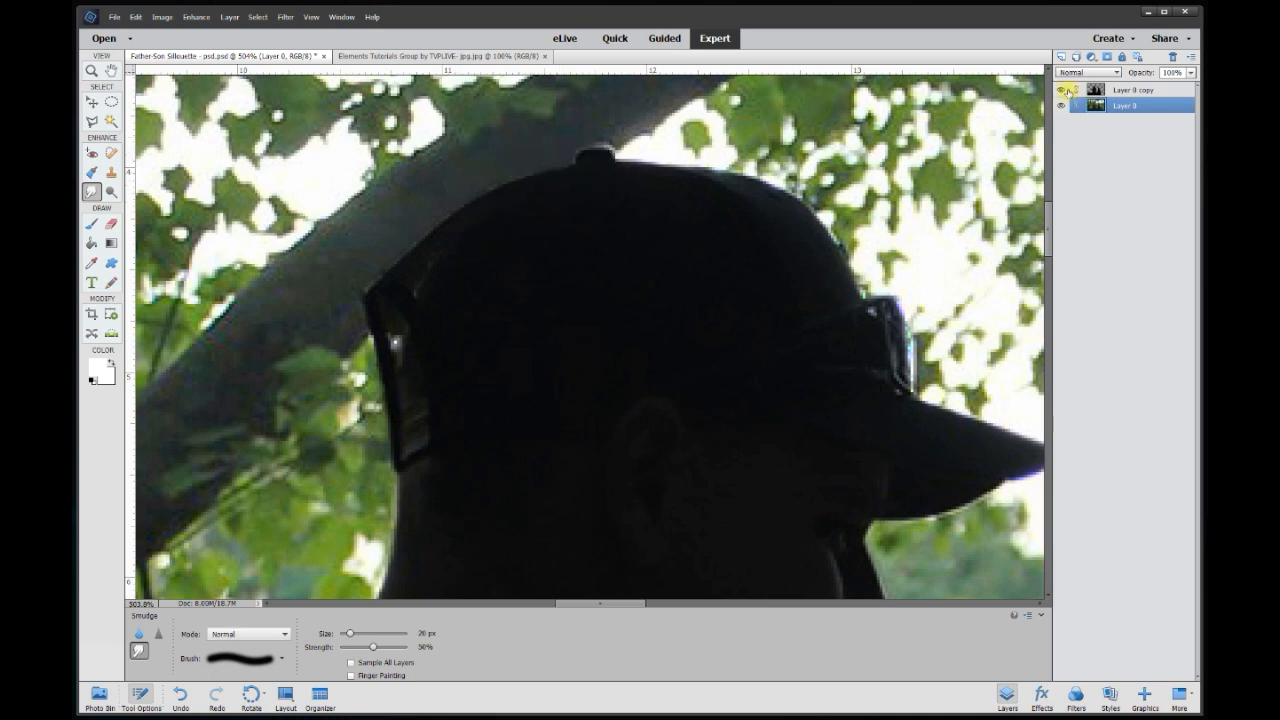
pyautogui.click(1062, 90)
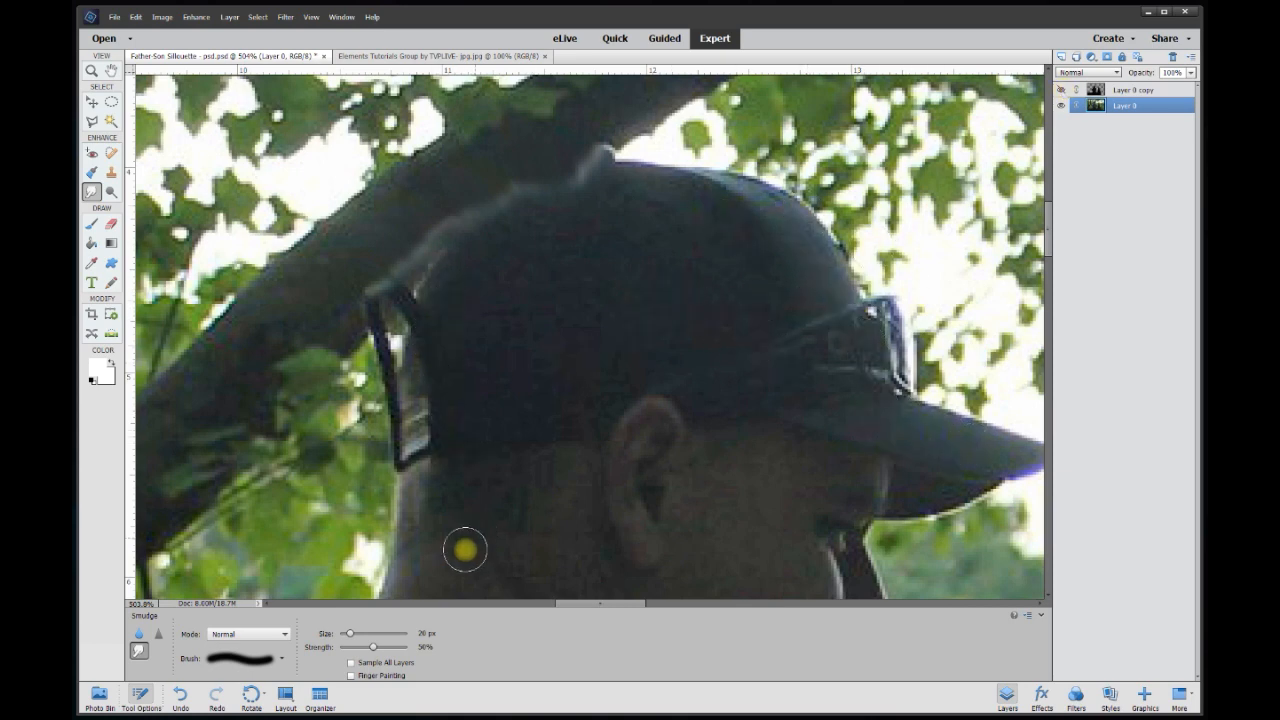
pyautogui.moveTo(405, 238); pyautogui.dragTo(487, 204)
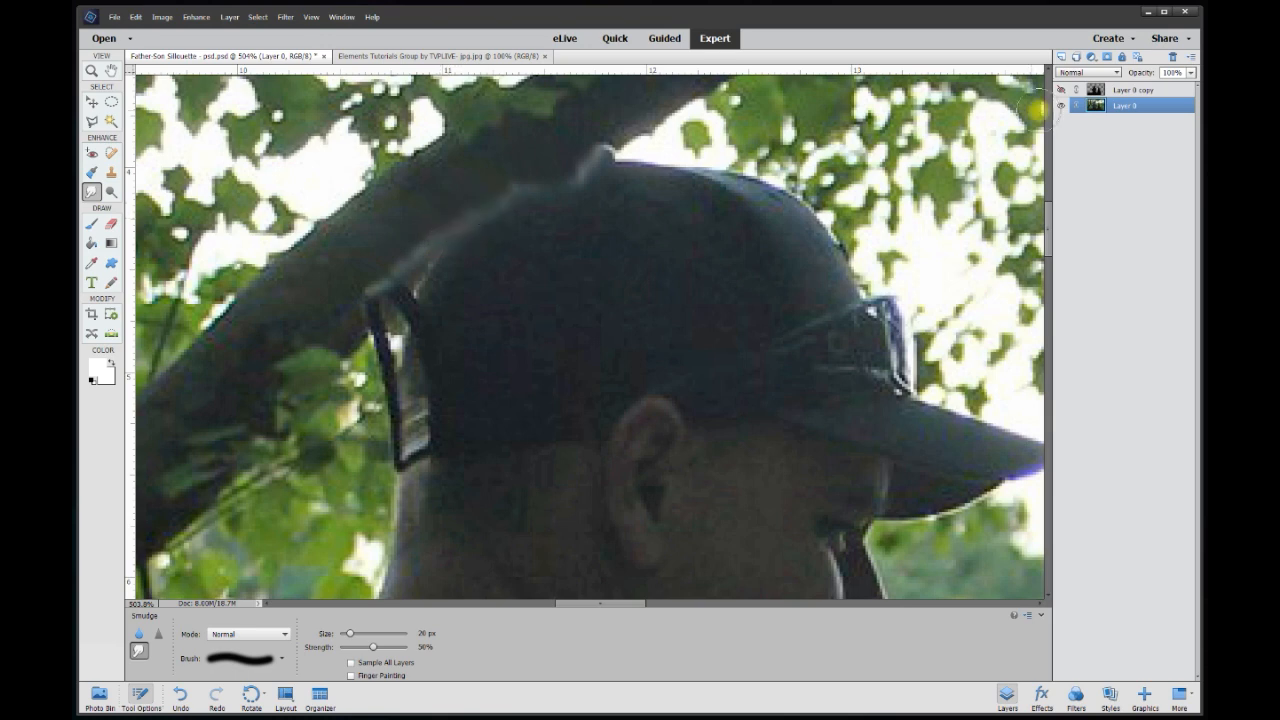
# - Show Layer 0 copy again and smudge Layer 0 along the front edge of the man's cap and sunglasses
pyautogui.click(1060, 91)
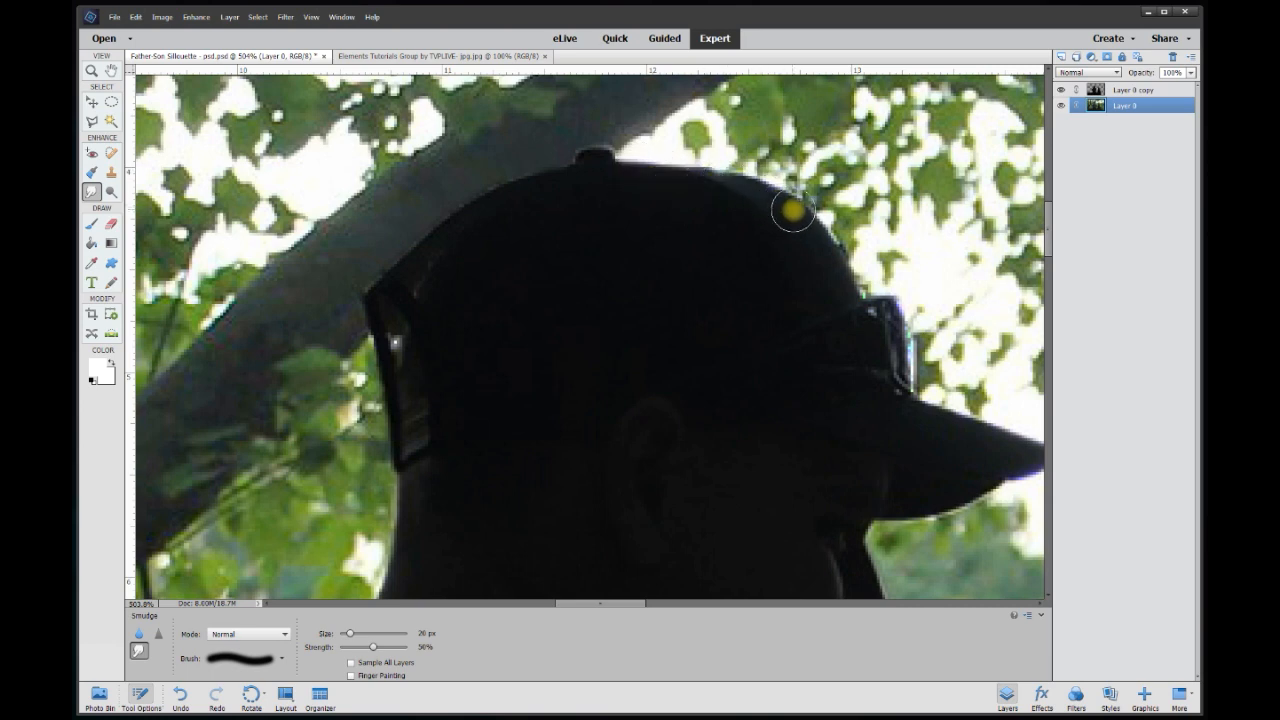
pyautogui.moveTo(806, 234); pyautogui.dragTo(834, 286)
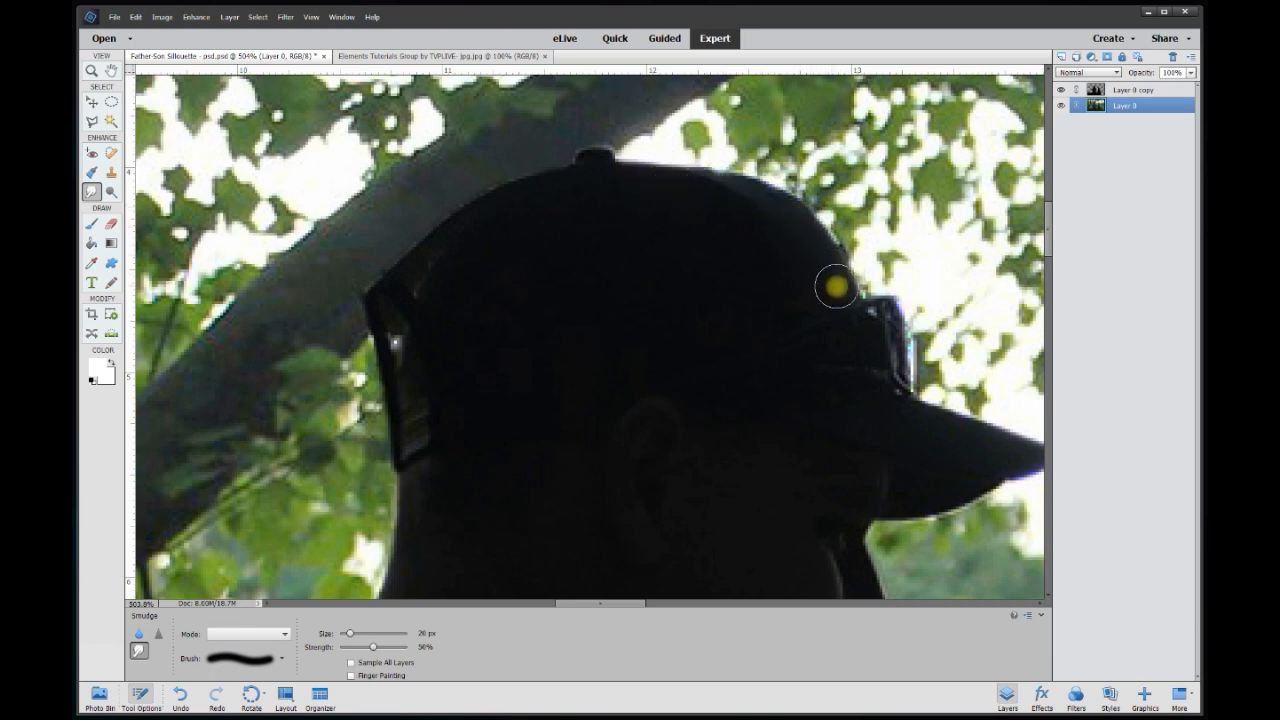
pyautogui.moveTo(880, 337)
pyautogui.mouseDown()
pyautogui.moveTo(901, 311)
pyautogui.moveTo(888, 318)
pyautogui.moveTo(903, 370)
pyautogui.mouseUp()
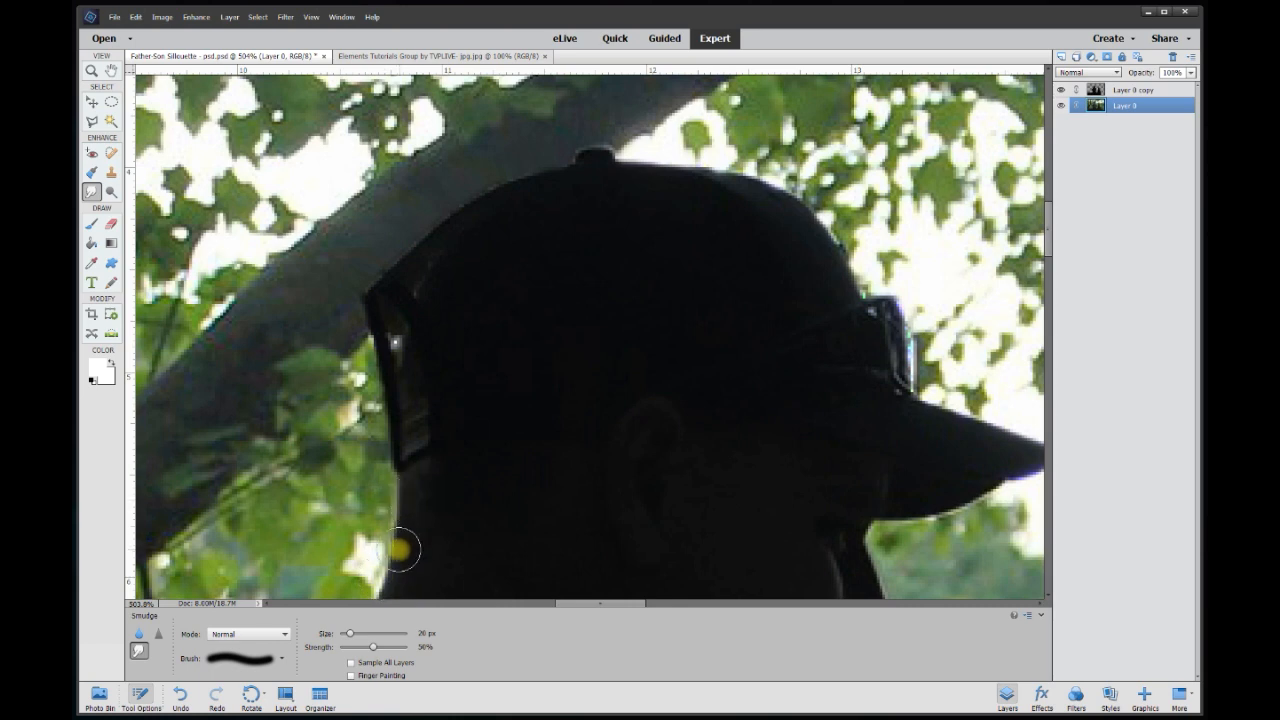
# - Reduce the Smudge brush to 15 px and smudge Layer 0 along the man's nose and the underside of his cap brim
pyautogui.moveTo(1048, 243); pyautogui.dragTo(1048, 277)
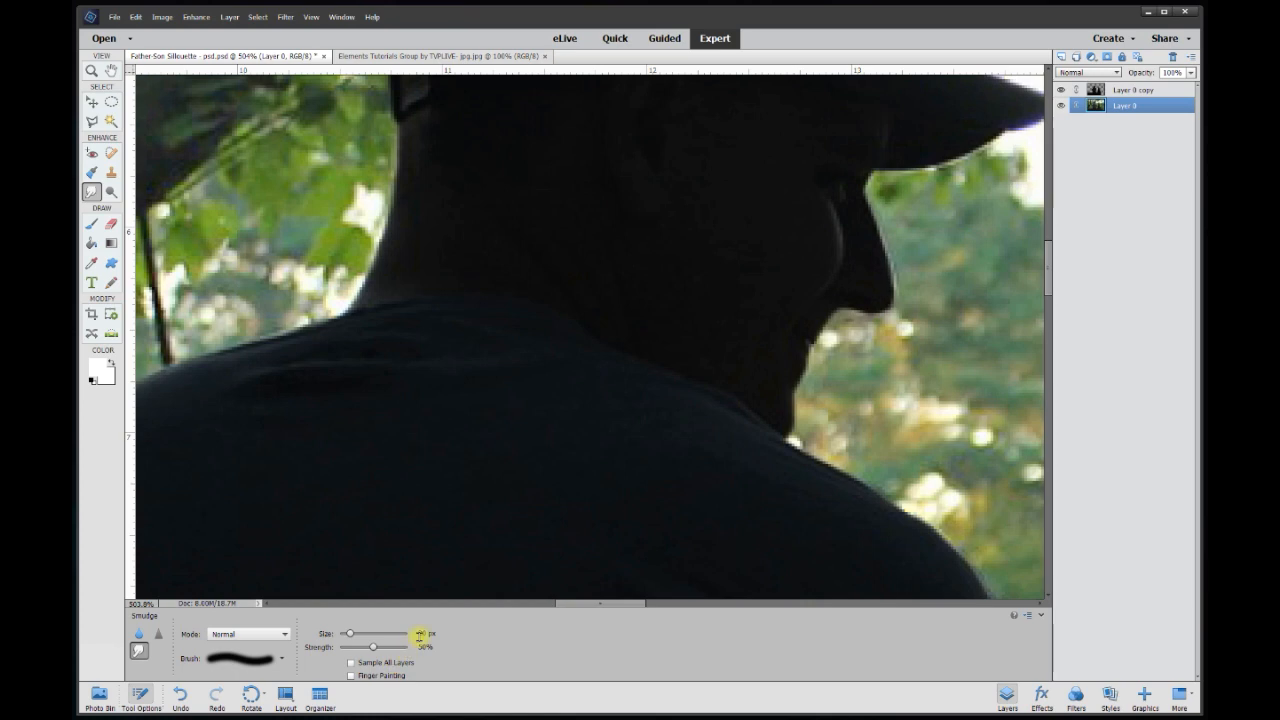
pyautogui.moveTo(427, 633); pyautogui.dragTo(266, 590)
pyautogui.write('15')
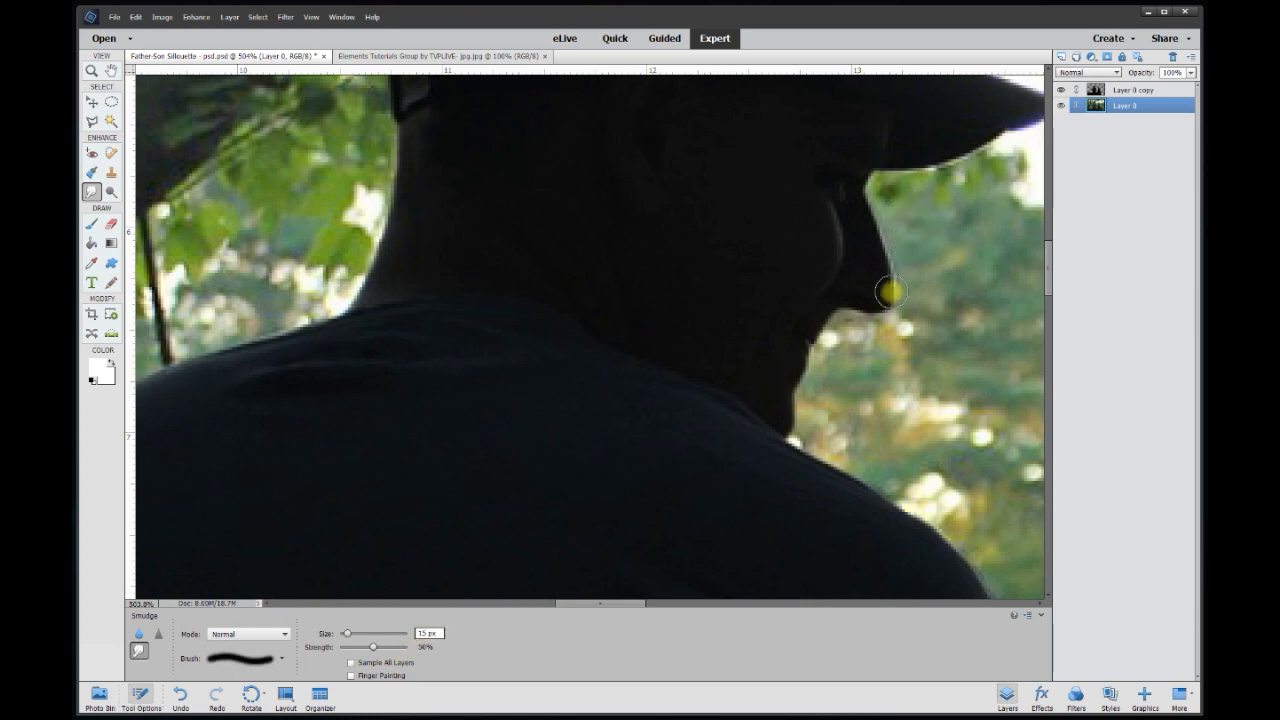
pyautogui.moveTo(882, 289)
pyautogui.mouseDown()
pyautogui.moveTo(896, 273)
pyautogui.moveTo(889, 243)
pyautogui.mouseUp()
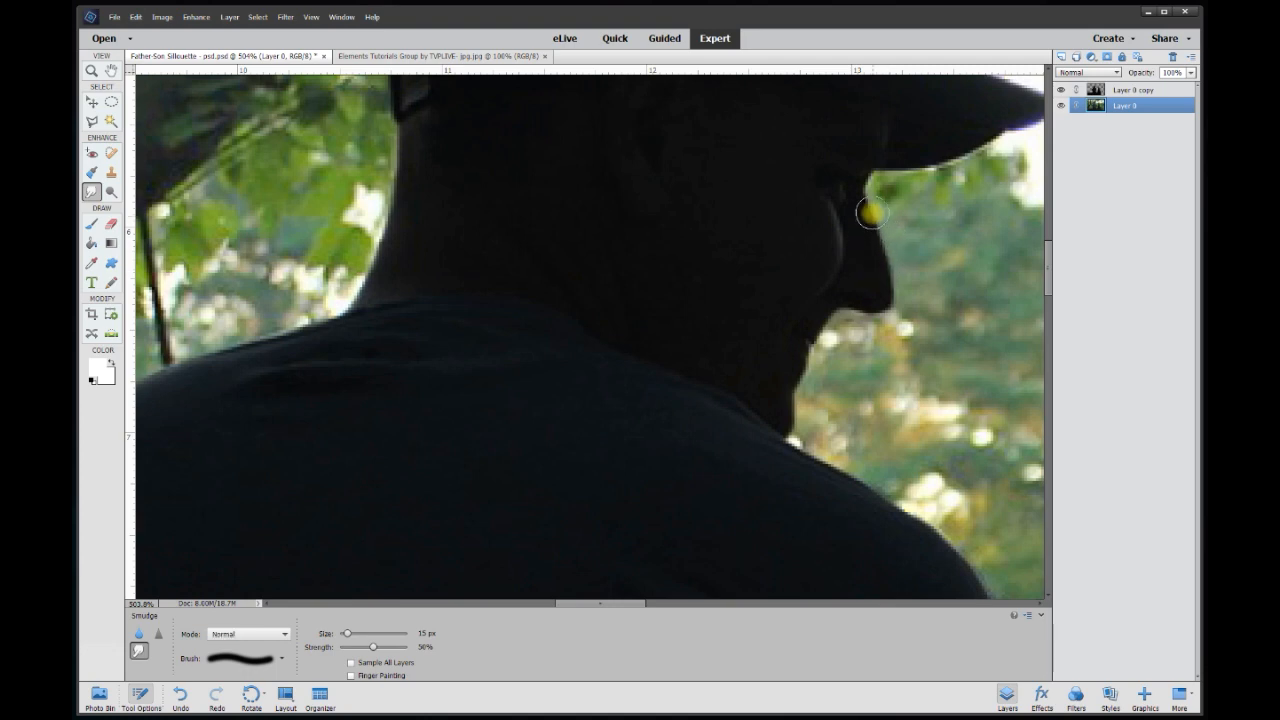
pyautogui.moveTo(926, 163); pyautogui.dragTo(957, 160)
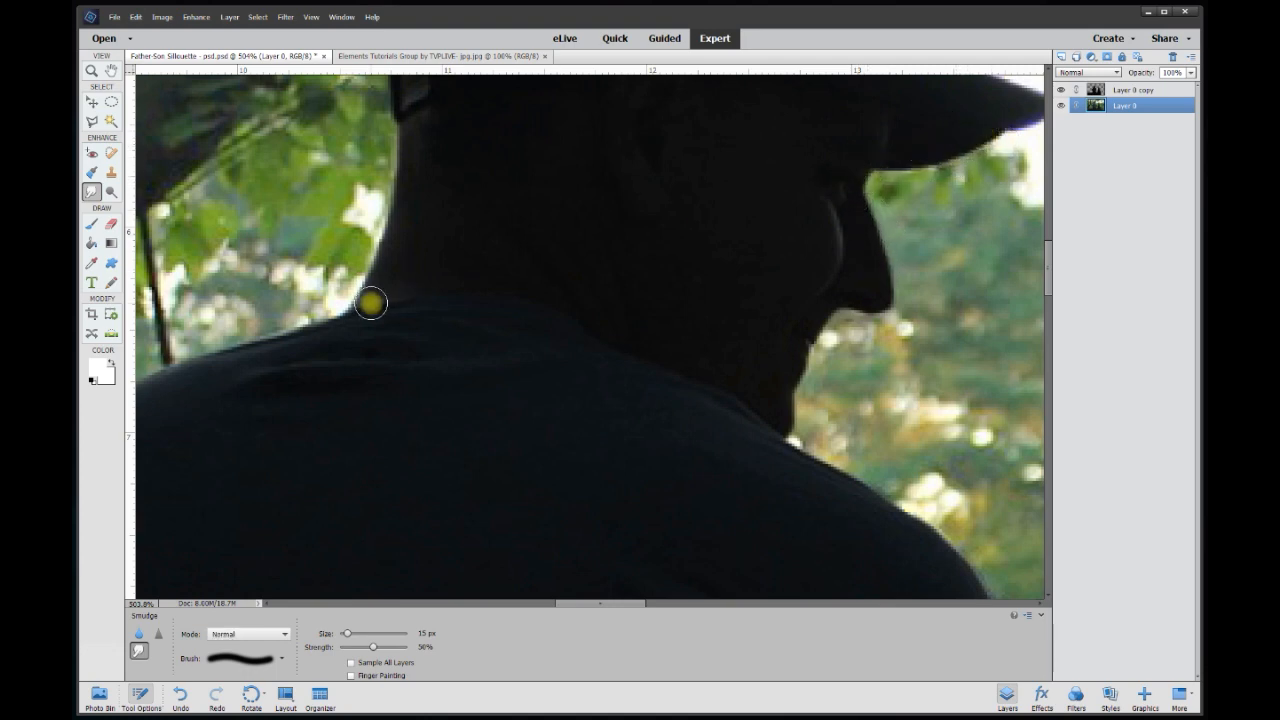
# - Smudge away the light fringe on Layer 0 along the back of the man's neck and both shoulders
pyautogui.moveTo(362, 297)
pyautogui.mouseDown()
pyautogui.moveTo(377, 240)
pyautogui.moveTo(396, 232)
pyautogui.moveTo(400, 182)
pyautogui.mouseUp()
pyautogui.moveTo(284, 346); pyautogui.dragTo(172, 366)
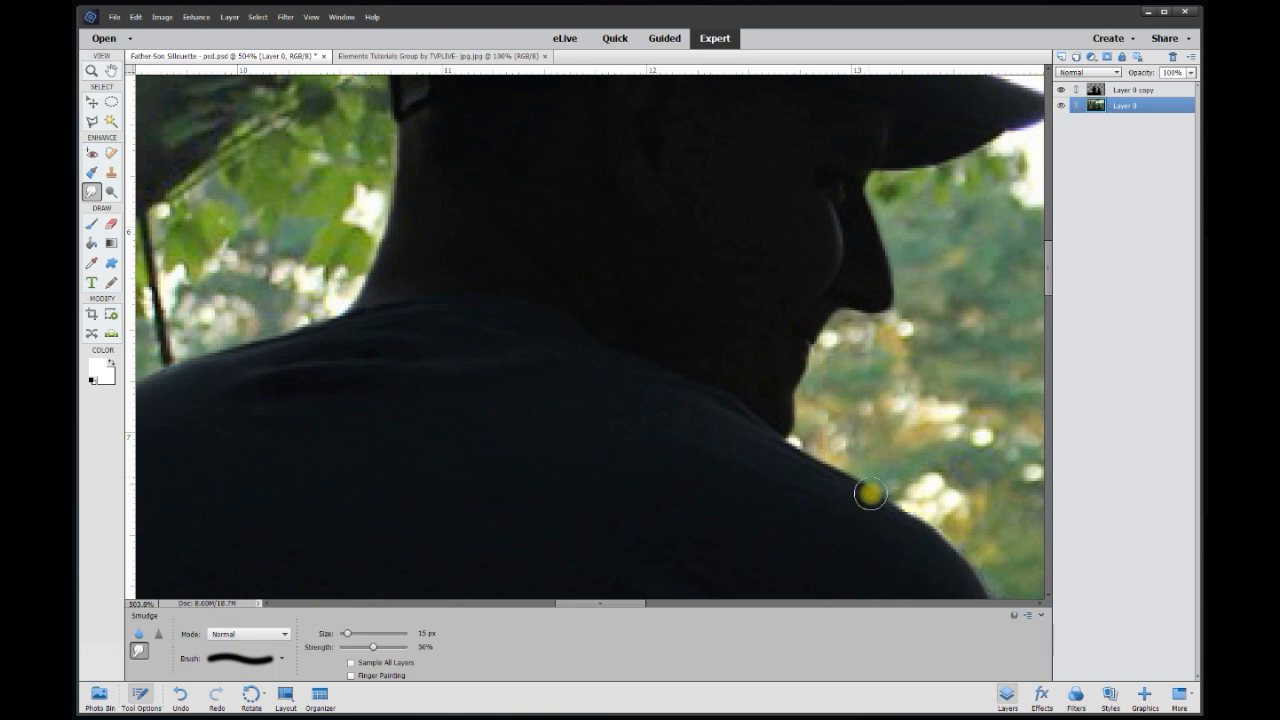
pyautogui.moveTo(932, 522); pyautogui.dragTo(996, 597)
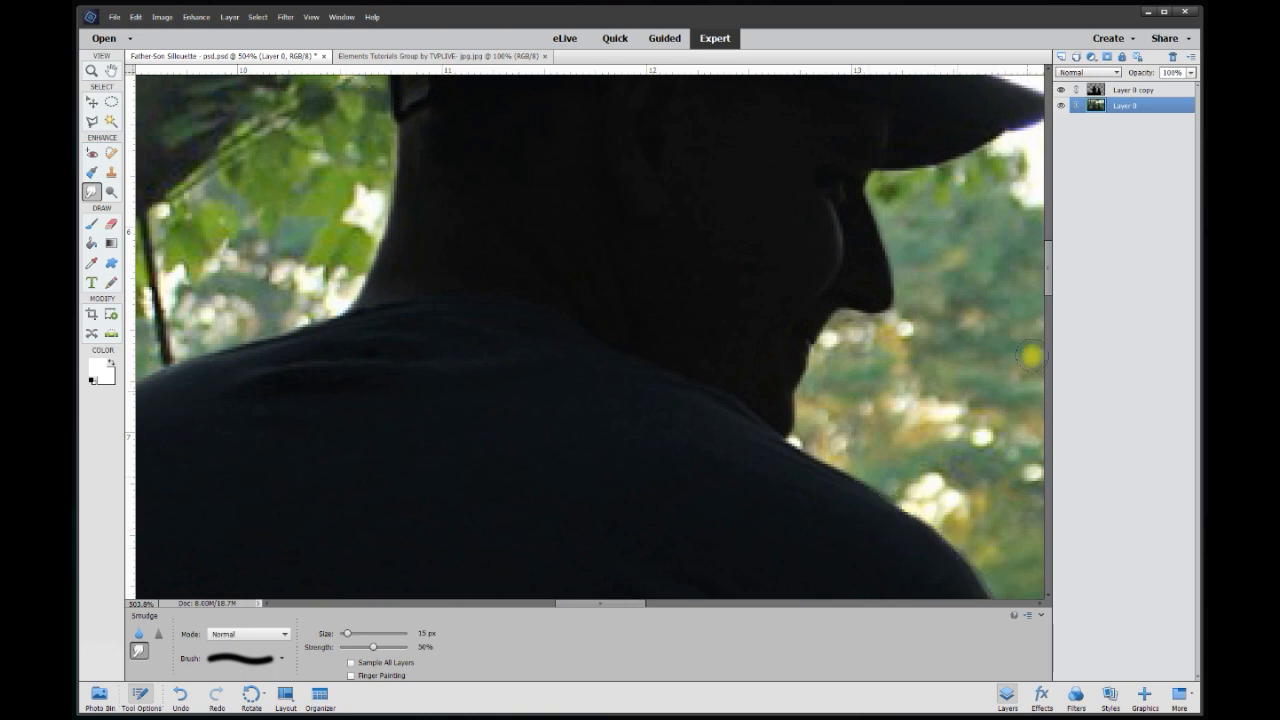
# - Smudge Layer 0 down the outer edge of the man's upper arm and shirt sleeve on the side facing the boy
pyautogui.moveTo(1045, 287)
pyautogui.mouseDown()
pyautogui.moveTo(1049, 318)
pyautogui.moveTo(1048, 302)
pyautogui.mouseUp()
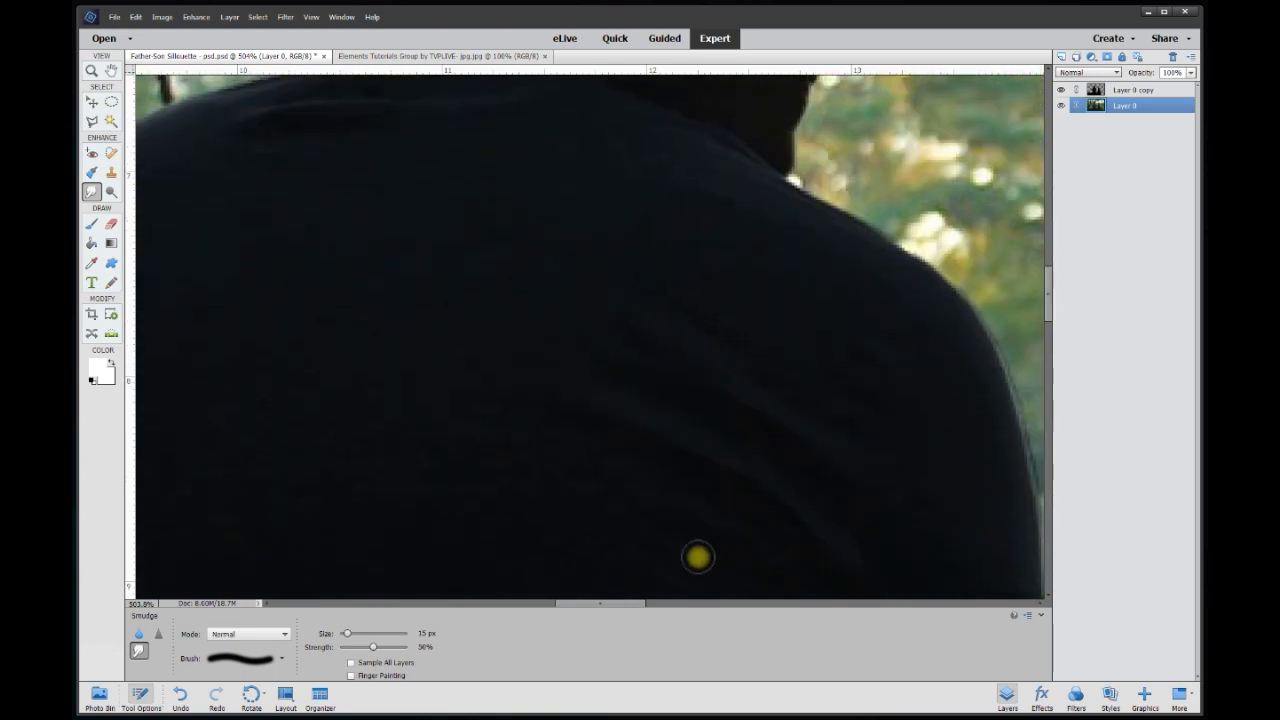
pyautogui.moveTo(640, 605); pyautogui.dragTo(664, 603)
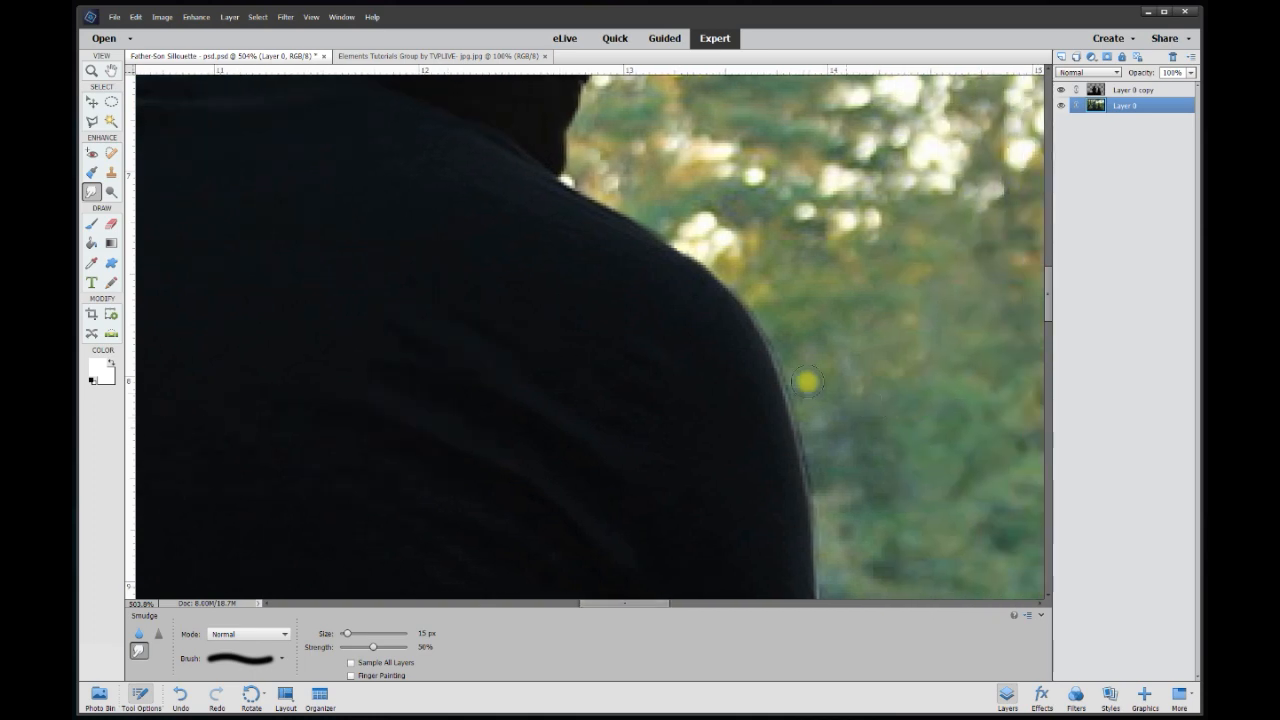
pyautogui.moveTo(754, 317)
pyautogui.mouseDown()
pyautogui.moveTo(732, 292)
pyautogui.moveTo(772, 311)
pyautogui.moveTo(762, 355)
pyautogui.moveTo(781, 372)
pyautogui.moveTo(775, 395)
pyautogui.moveTo(815, 434)
pyautogui.moveTo(799, 489)
pyautogui.moveTo(808, 587)
pyautogui.mouseUp()
pyautogui.moveTo(1046, 300); pyautogui.dragTo(1049, 342)
pyautogui.moveTo(814, 235)
pyautogui.mouseDown()
pyautogui.moveTo(830, 341)
pyautogui.moveTo(818, 281)
pyautogui.mouseUp()
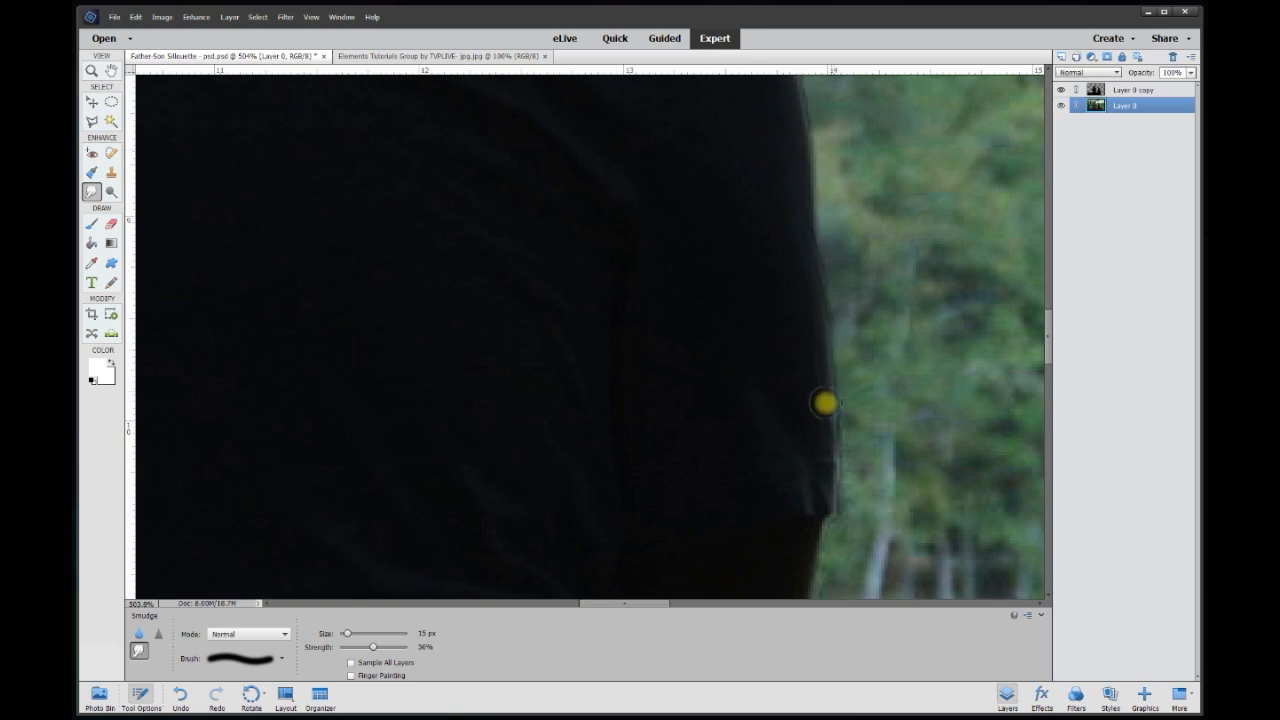
# - Smudge Layer 0 along the boy's facial profile, forehead and front hairline to remove the light outline
pyautogui.click(793, 605)
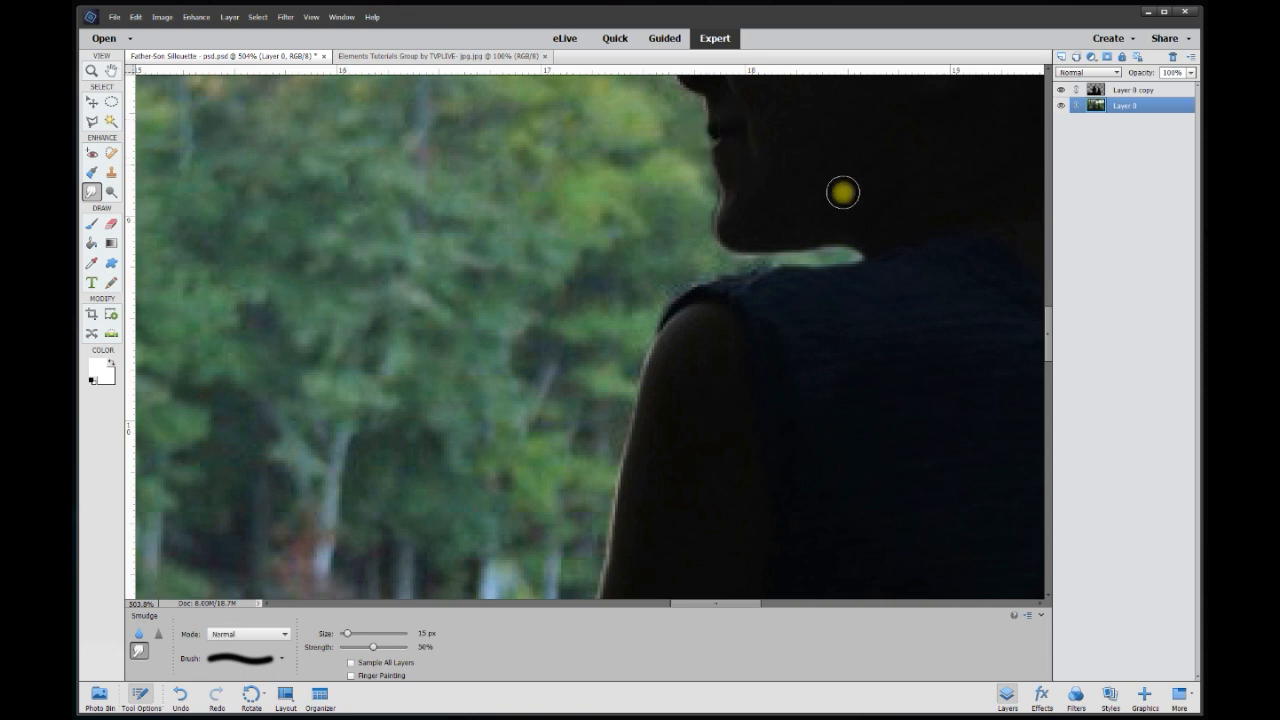
pyautogui.moveTo(1047, 326); pyautogui.dragTo(1049, 306)
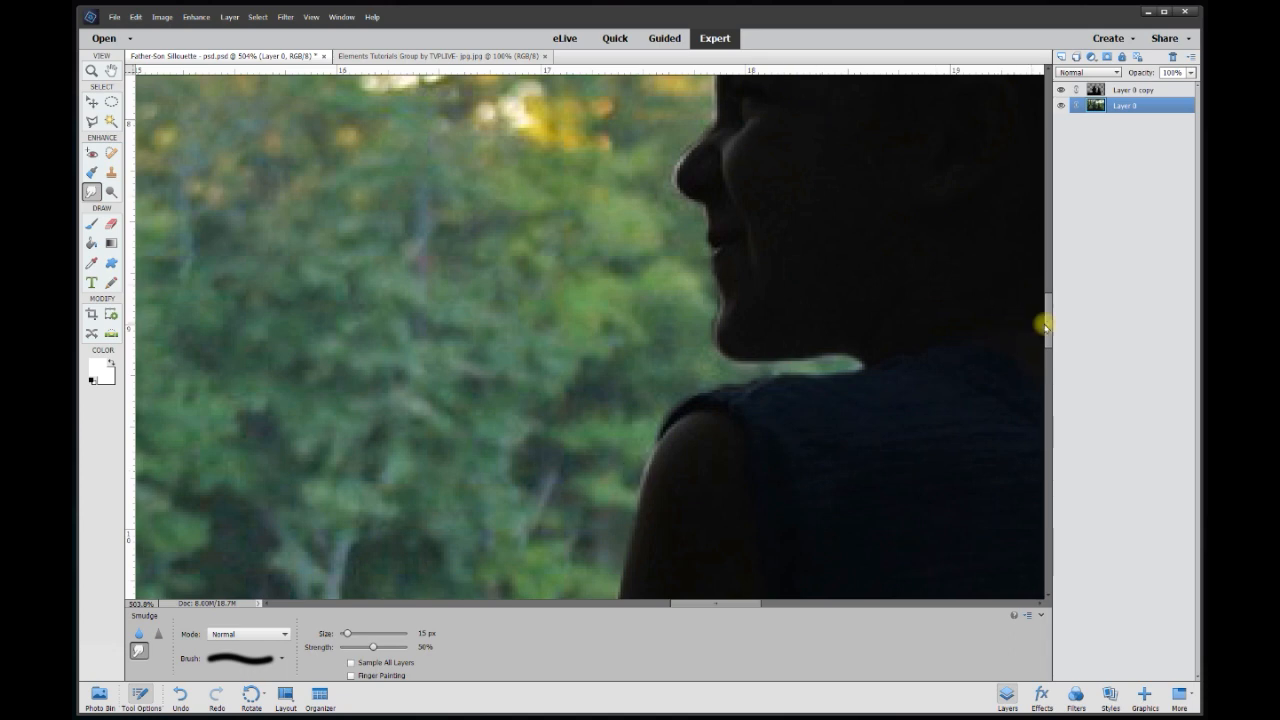
pyautogui.scroll(3, 1045, 320)
pyautogui.moveTo(724, 241)
pyautogui.mouseDown()
pyautogui.moveTo(674, 310)
pyautogui.moveTo(706, 257)
pyautogui.moveTo(734, 92)
pyautogui.mouseUp()
pyautogui.moveTo(1048, 295); pyautogui.dragTo(1048, 261)
pyautogui.moveTo(751, 338)
pyautogui.mouseDown()
pyautogui.moveTo(763, 305)
pyautogui.moveTo(841, 259)
pyautogui.mouseUp()
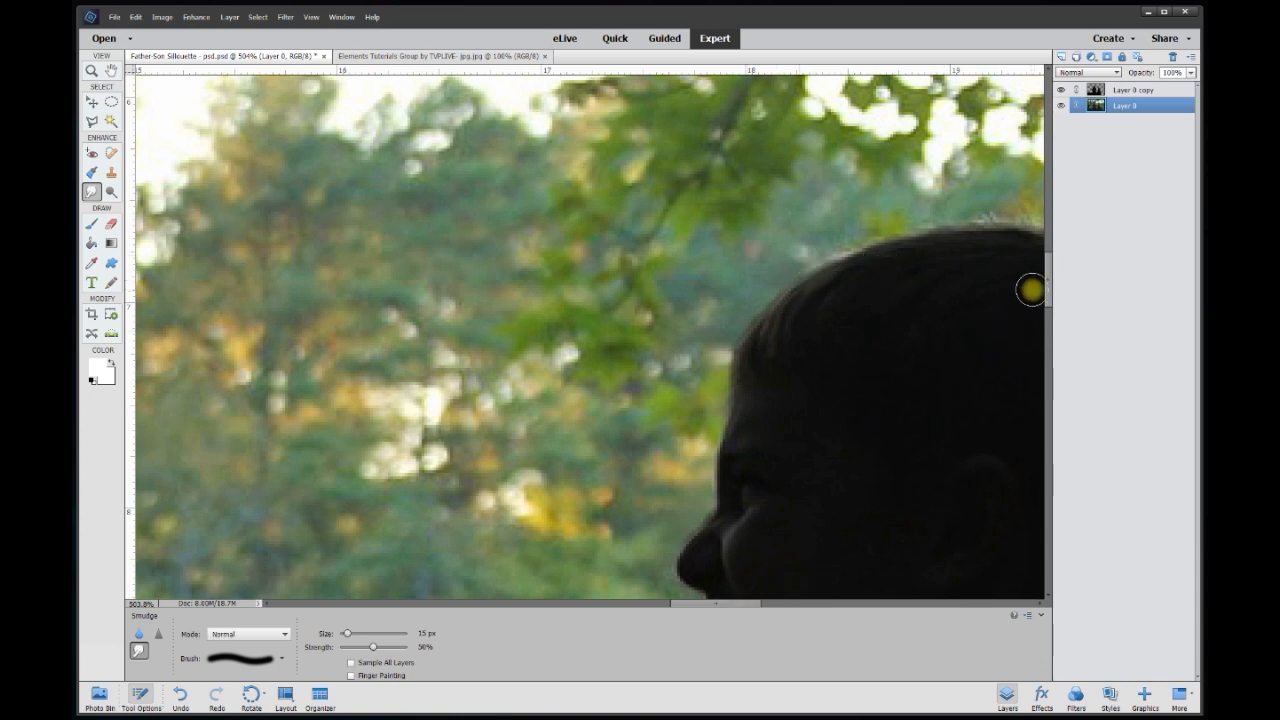
# - Smudge Layer 0 along the outer edge of the boy's arm nearest the man, and view the whole picture
pyautogui.moveTo(1048, 285); pyautogui.dragTo(1051, 371)
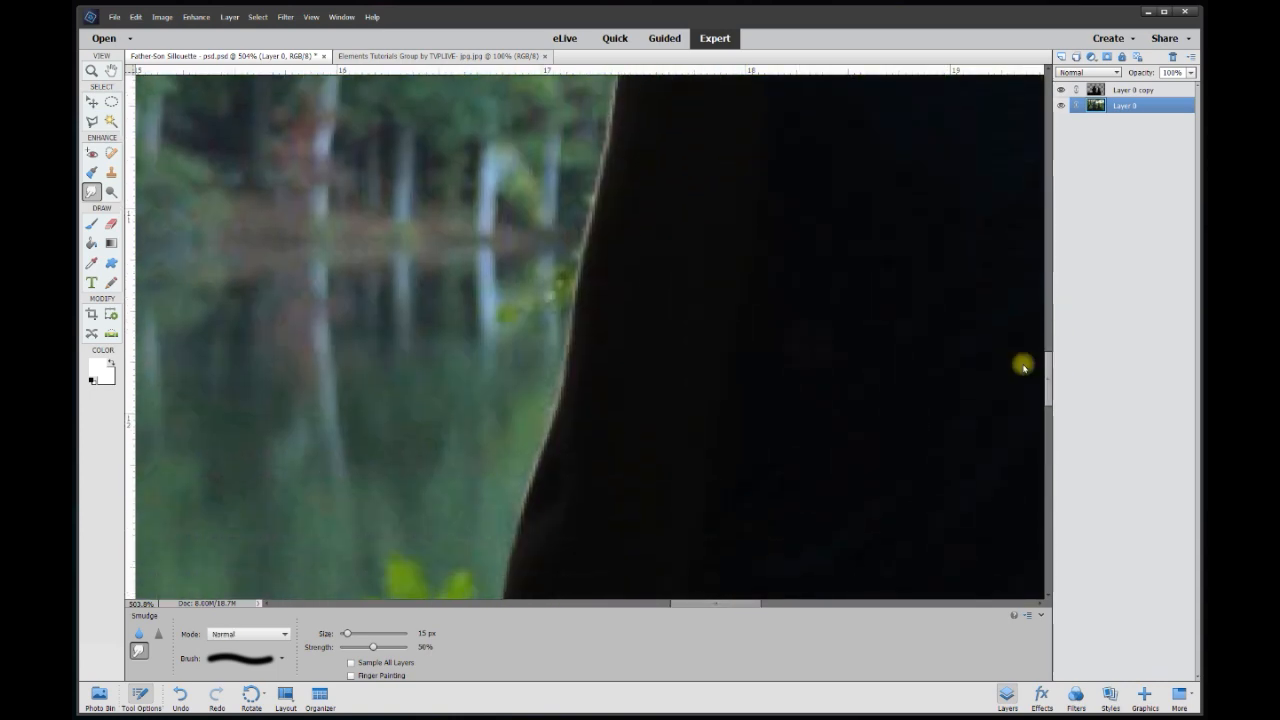
pyautogui.moveTo(617, 110)
pyautogui.mouseDown()
pyautogui.moveTo(617, 168)
pyautogui.moveTo(571, 294)
pyautogui.moveTo(571, 380)
pyautogui.moveTo(558, 383)
pyautogui.moveTo(546, 486)
pyautogui.moveTo(521, 543)
pyautogui.mouseUp()
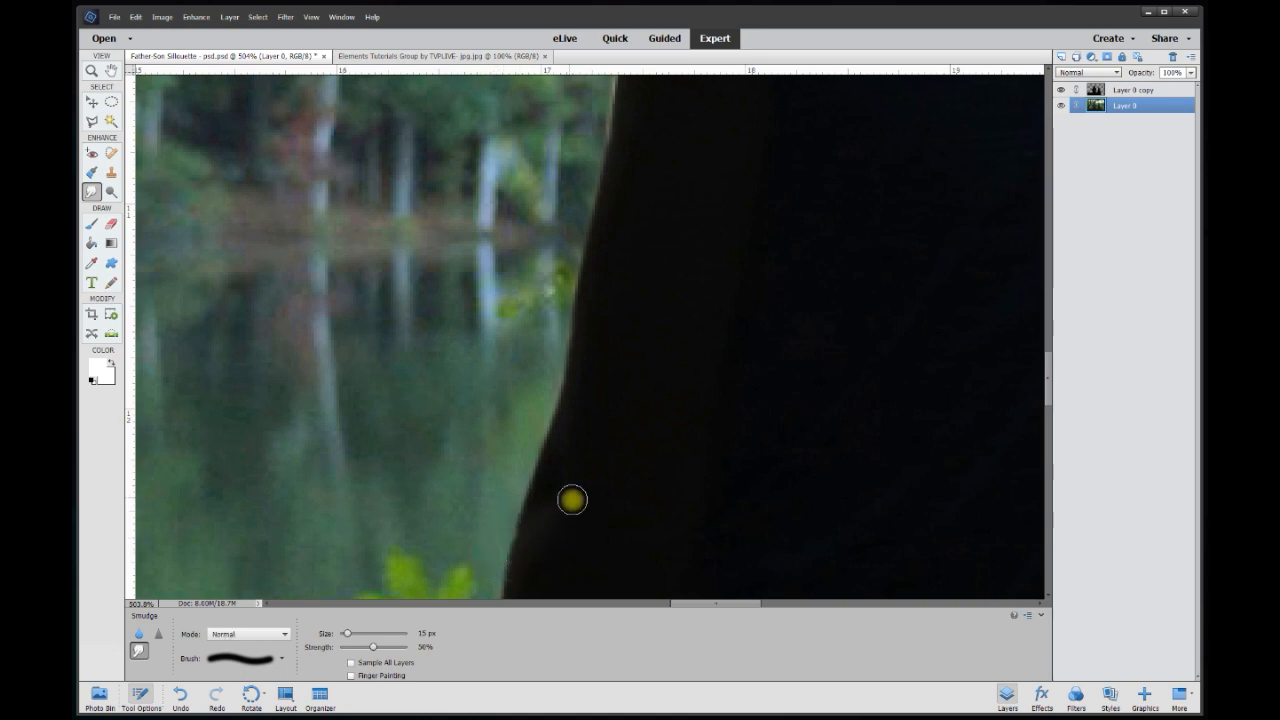
pyautogui.scroll(-5, 560, 475)
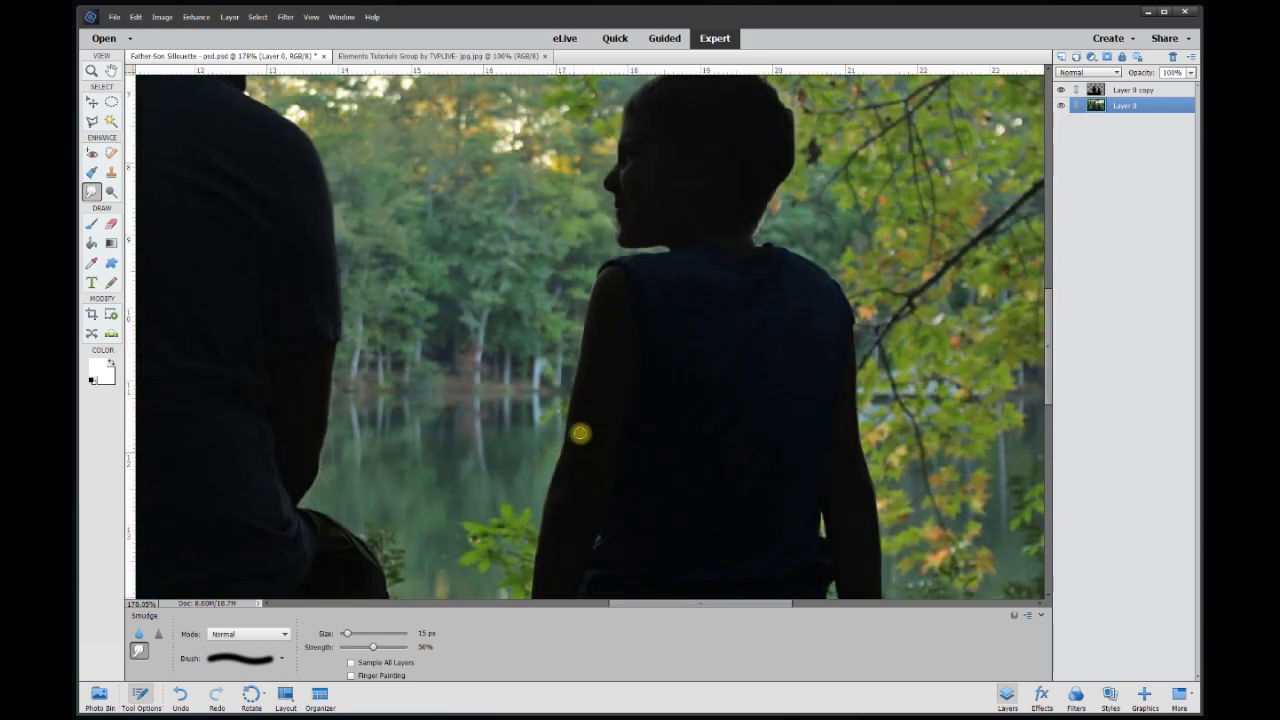
pyautogui.scroll(-5, 522, 268)
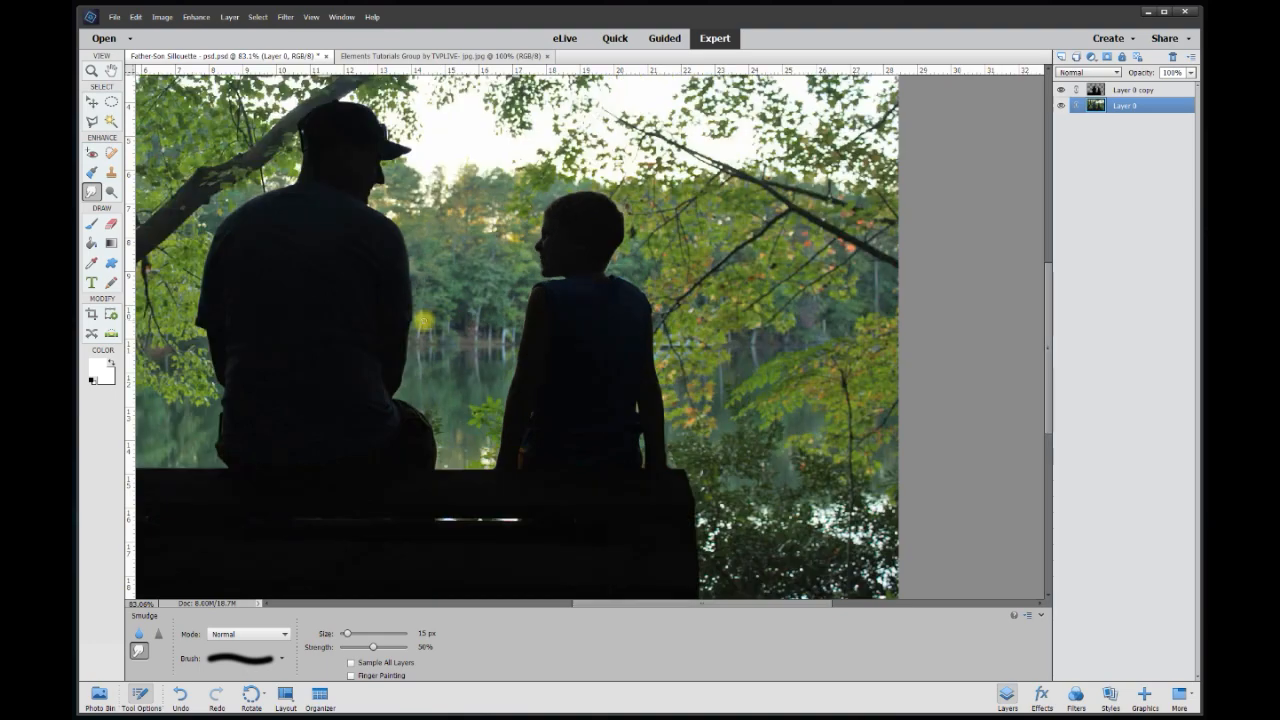
pyautogui.scroll(2, 460, 312)
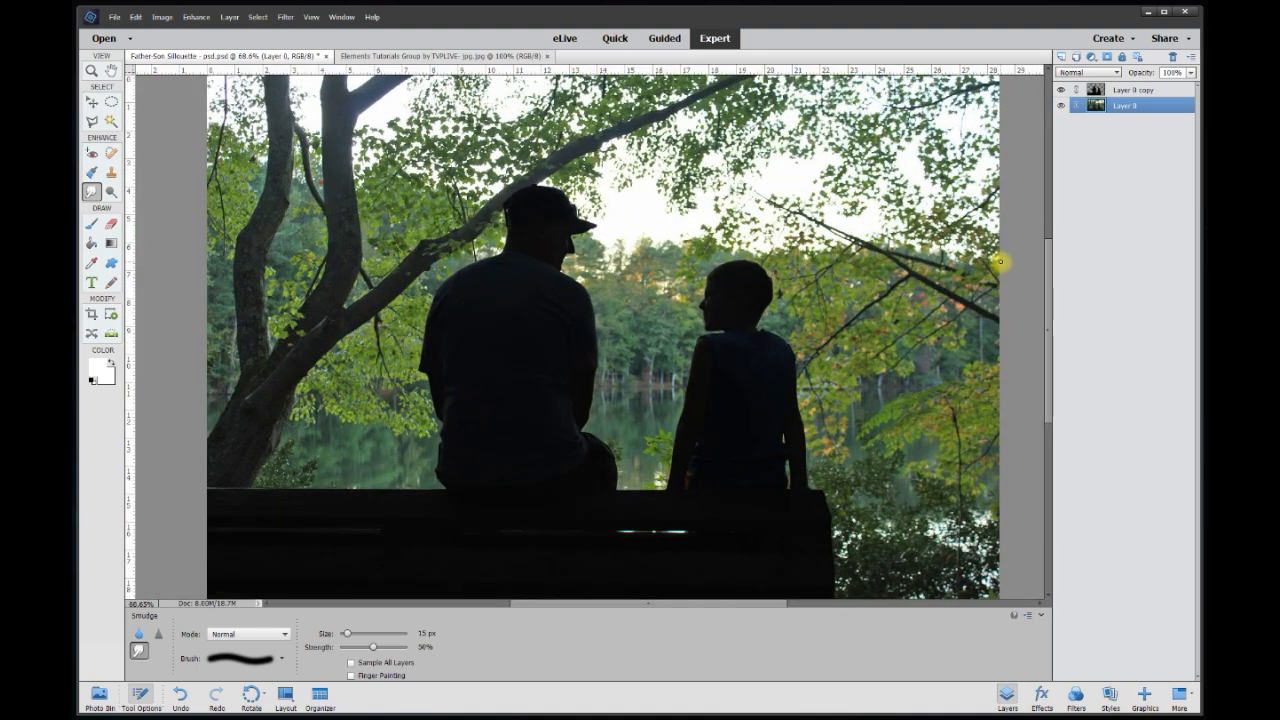
pyautogui.scroll(-1, 1013, 258)
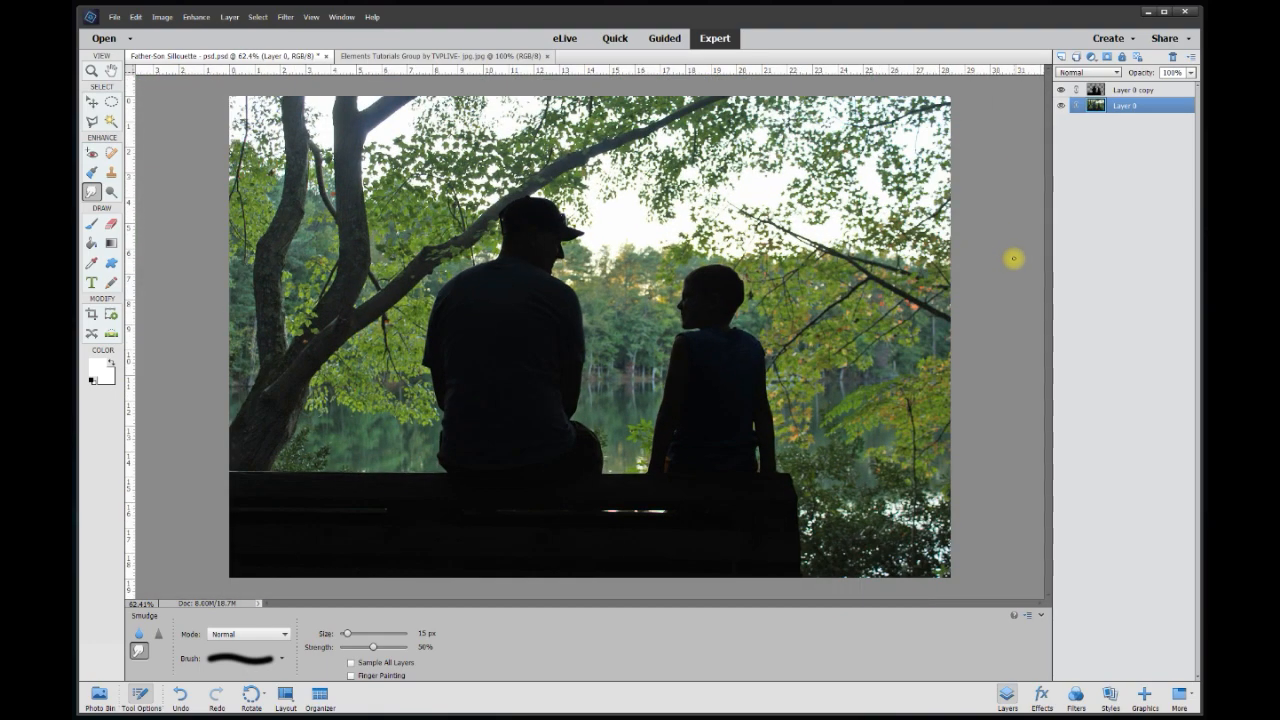